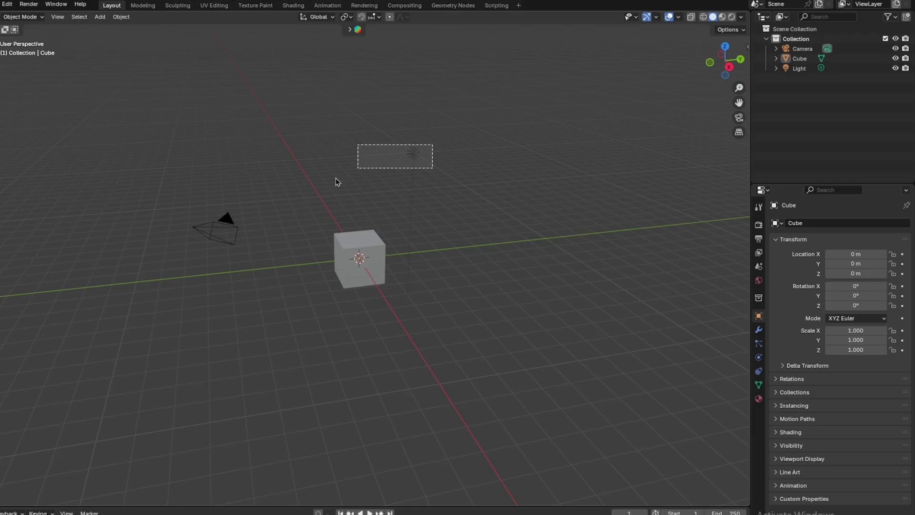
# Delete the default cube, camera and light and add a fresh cube at the origin
pyautogui.moveTo(431, 145); pyautogui.dragTo(178, 220)
pyautogui.press('Delete')
pyautogui.hotkey('shift', 'a')
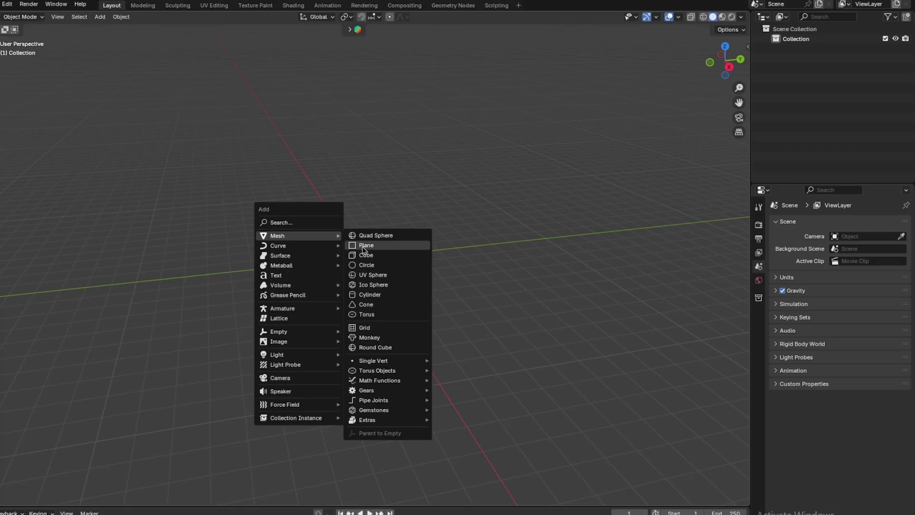
pyautogui.click(365, 255)
pyautogui.scroll(3, 362, 246)
# Scale the cube down along Z into a thin slab and rescale it overall
pyautogui.press('s')
pyautogui.press('z')
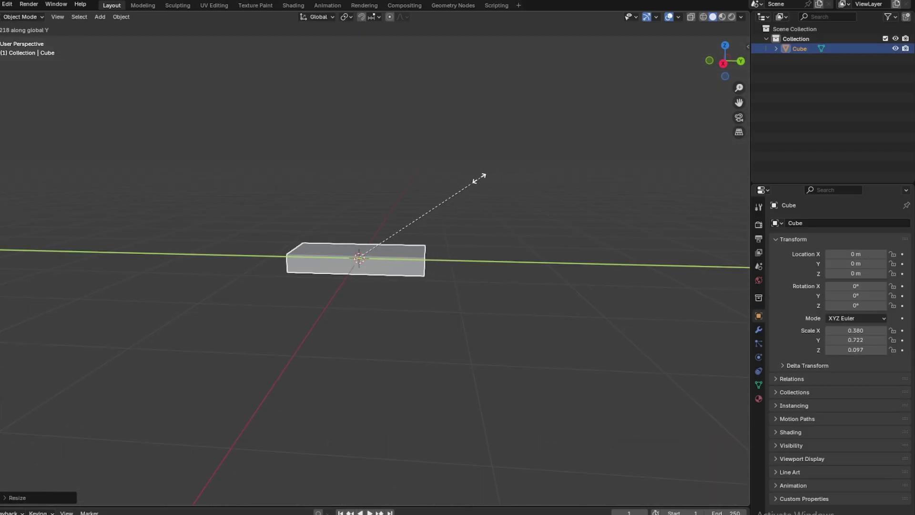
pyautogui.click(477, 178)
pyautogui.moveTo(420, 180); pyautogui.dragTo(500, 214, button='middle')
pyautogui.press('s')
# In Edit Mode, add loop cuts across the slab with ten cuts along its length
pyautogui.click(500, 180)
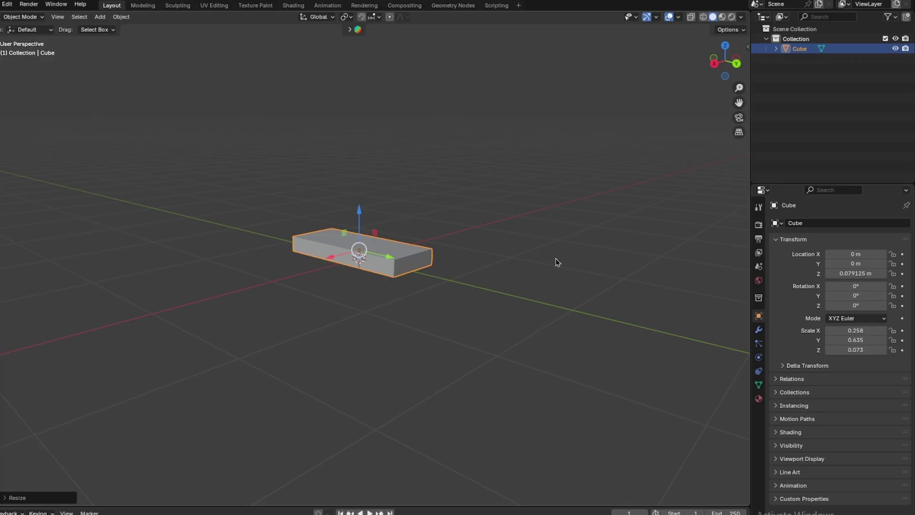
pyautogui.press('Tab')
pyautogui.scroll(3, 501, 262)
pyautogui.scroll(2, 437, 257)
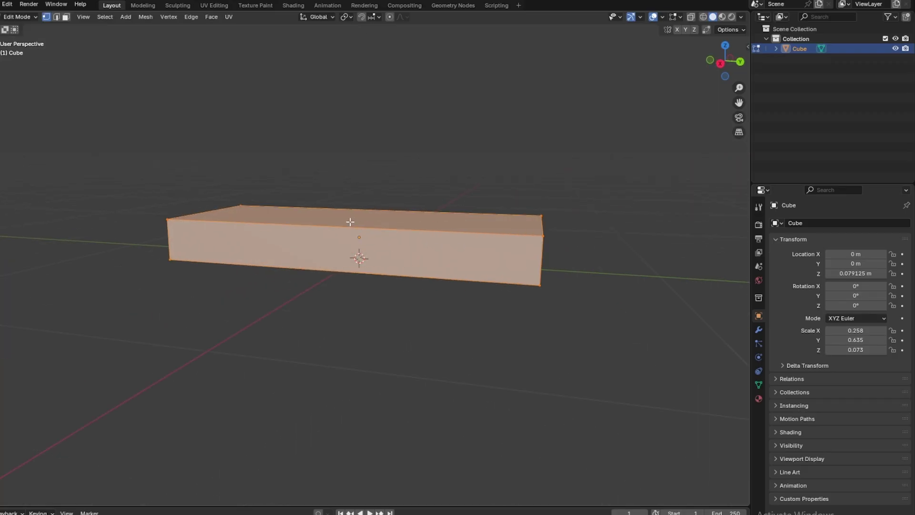
pyautogui.hotkey('ctrl', 'r')
pyautogui.scroll(5, 344, 217)
pyautogui.scroll(5, 343, 217)
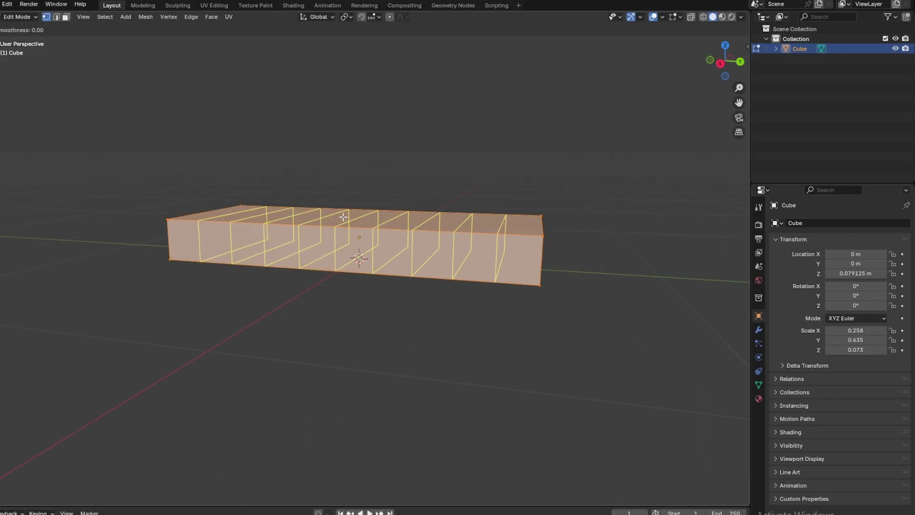
pyautogui.click(344, 217)
pyautogui.rightClick(344, 217)
pyautogui.press('KP_1')
pyautogui.hotkey('ctrl', 'r')
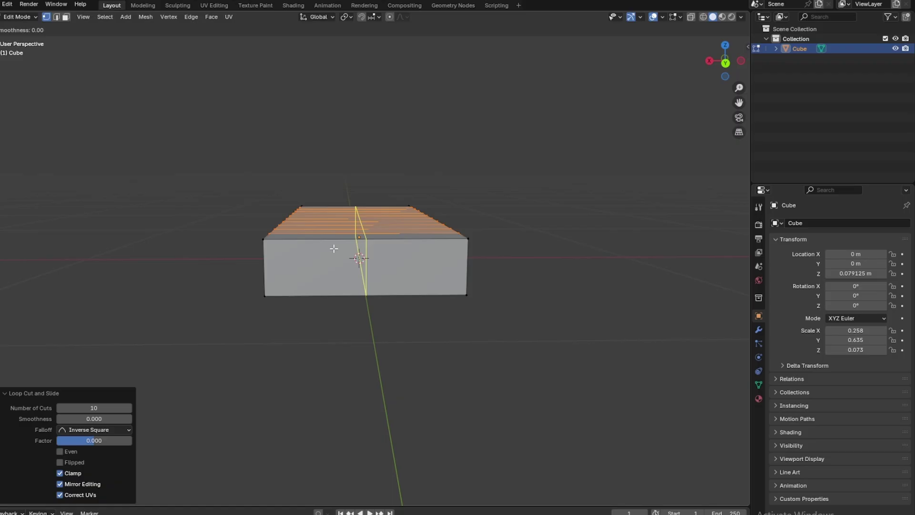
pyautogui.click(334, 249)
pyautogui.rightClick(333, 249)
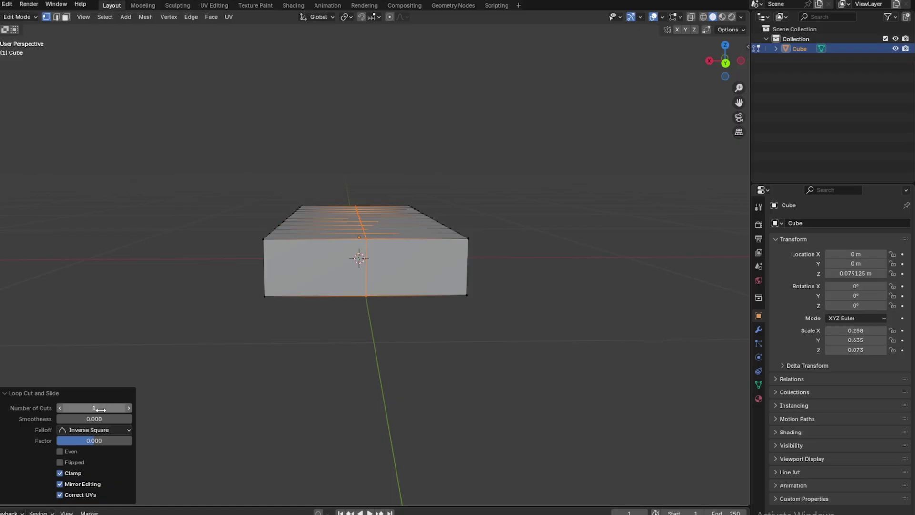
pyautogui.press('Return')
# Add a second set of loop cuts, subdivide the whole mesh once and return to Object Mode
pyautogui.moveTo(162, 362); pyautogui.dragTo(353, 288, button='middle')
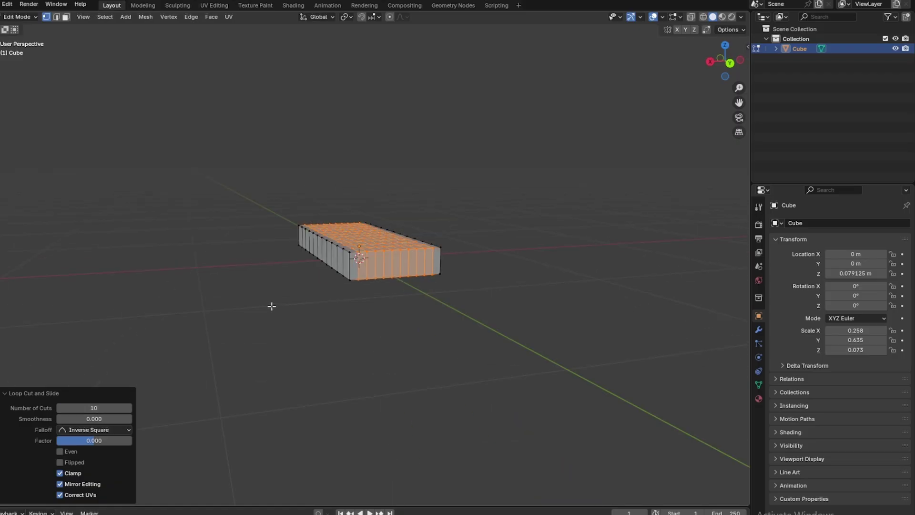
pyautogui.hotkey('ctrl', 'r')
pyautogui.click(159, 261)
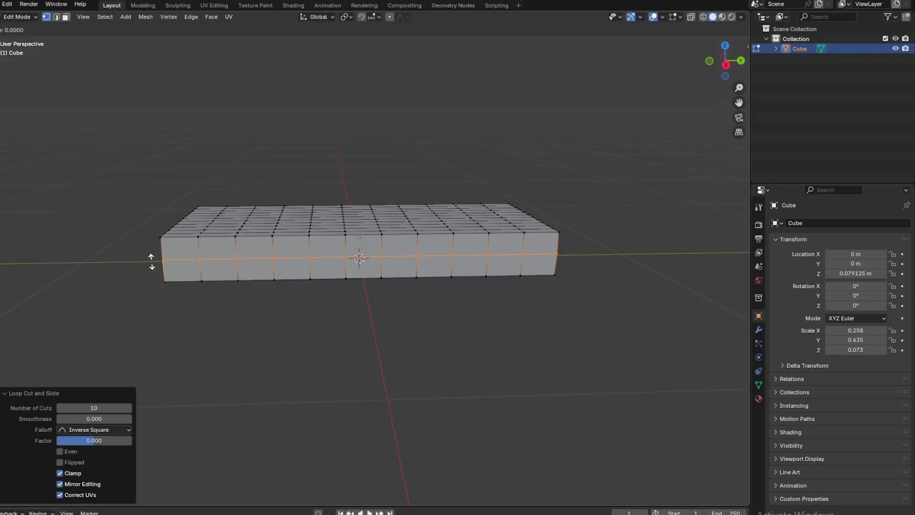
pyautogui.press('a')
pyautogui.rightClick(283, 261)
pyautogui.click(230, 280)
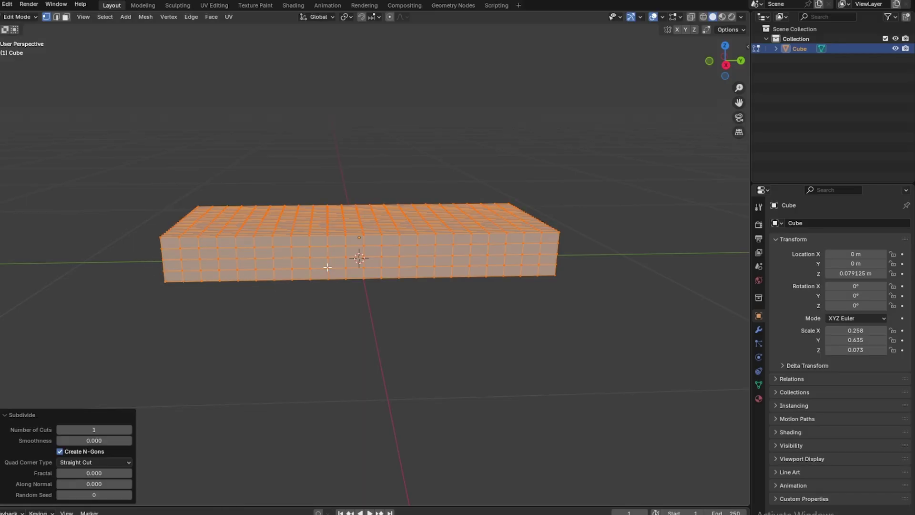
pyautogui.press('Tab')
pyautogui.moveTo(444, 268); pyautogui.dragTo(393, 280, button='middle')
# Give the slab Cloth physics with internal Pressure enabled at 2.5
pyautogui.click(759, 370)
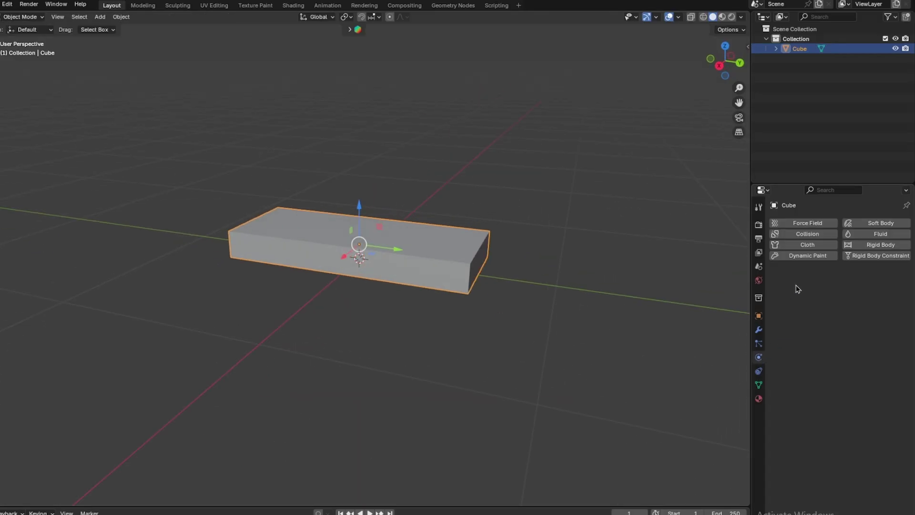
pyautogui.click(798, 246)
pyautogui.scroll(-3, 822, 322)
pyautogui.scroll(-5, 823, 400)
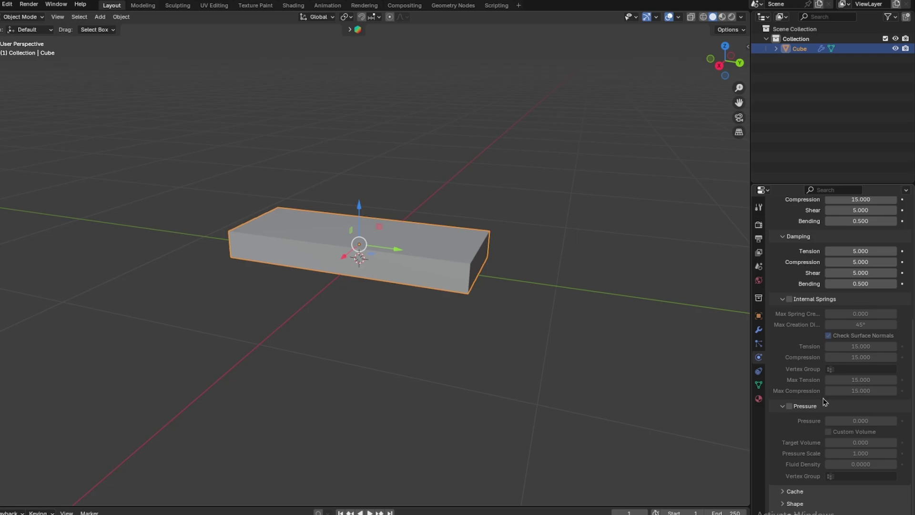
pyautogui.click(791, 407)
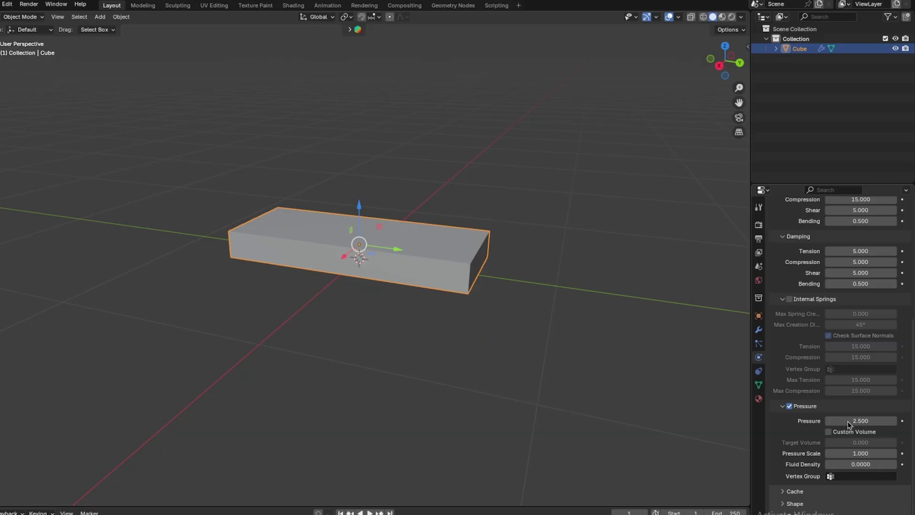
pyautogui.scroll(-5, 842, 472)
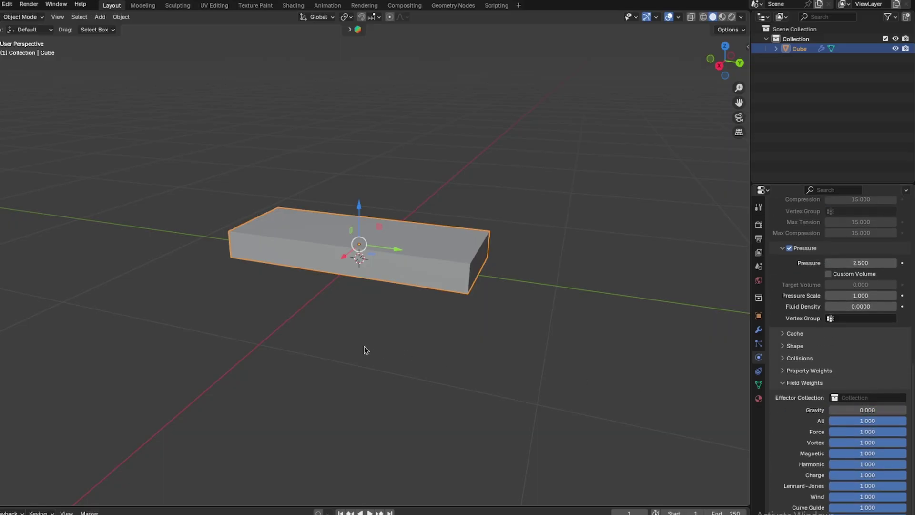
# Play the simulation to inflate the slab, add level-2 subdivision and apply the Cloth modifier
pyautogui.moveTo(365, 348); pyautogui.dragTo(403, 327, button='middle')
pyautogui.press('space')
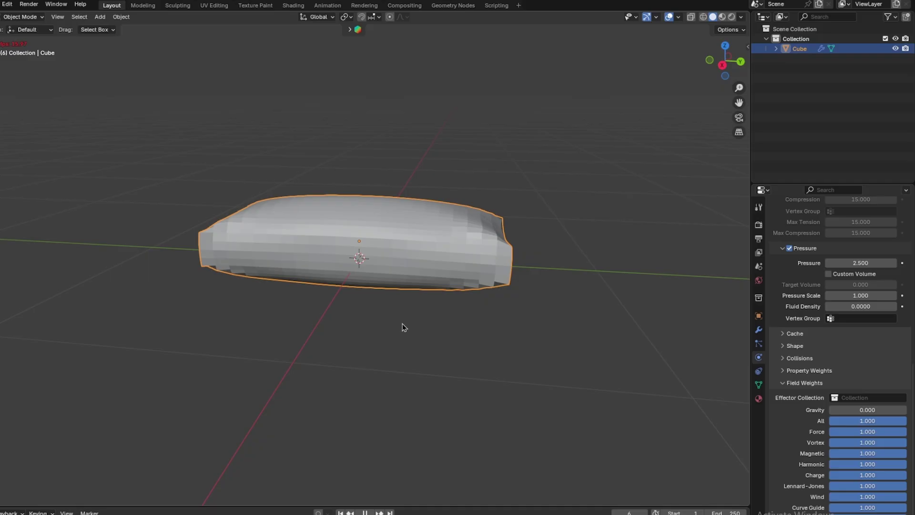
pyautogui.hotkey('shift', 'Left')
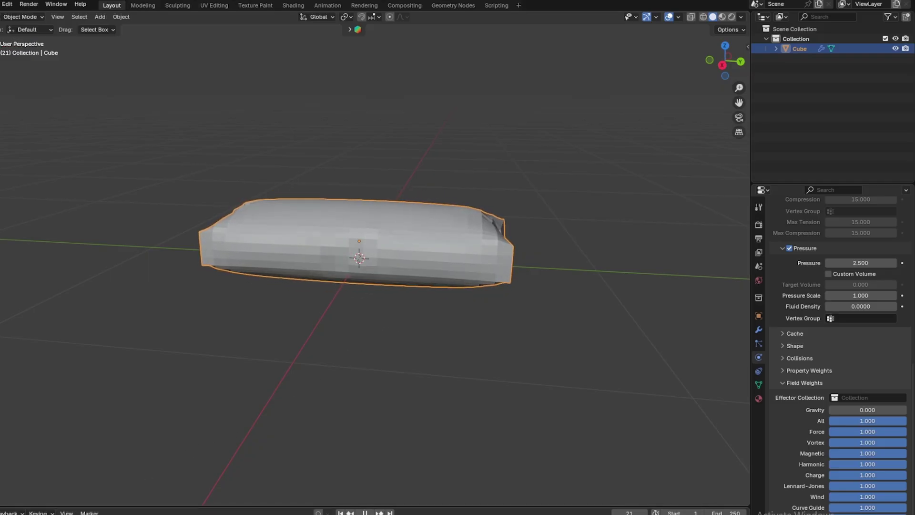
pyautogui.press('KP_1')
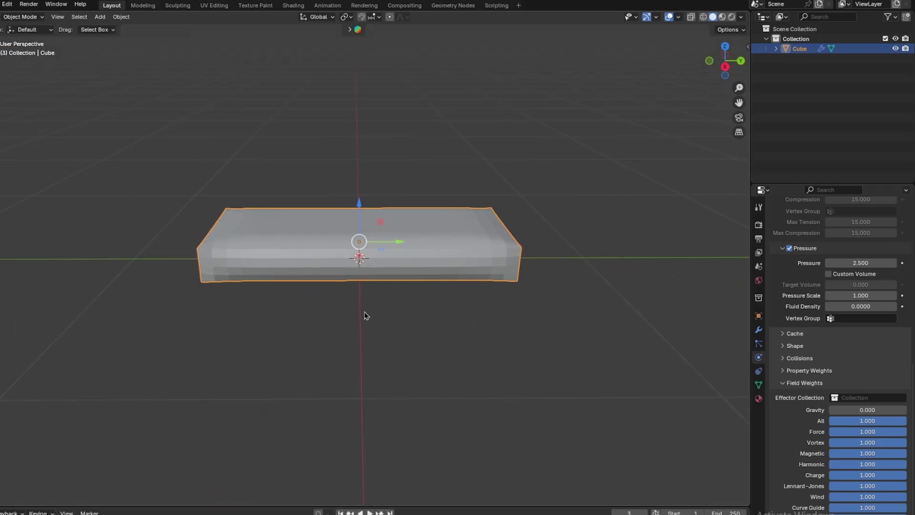
pyautogui.hotkey('ctrl', '2')
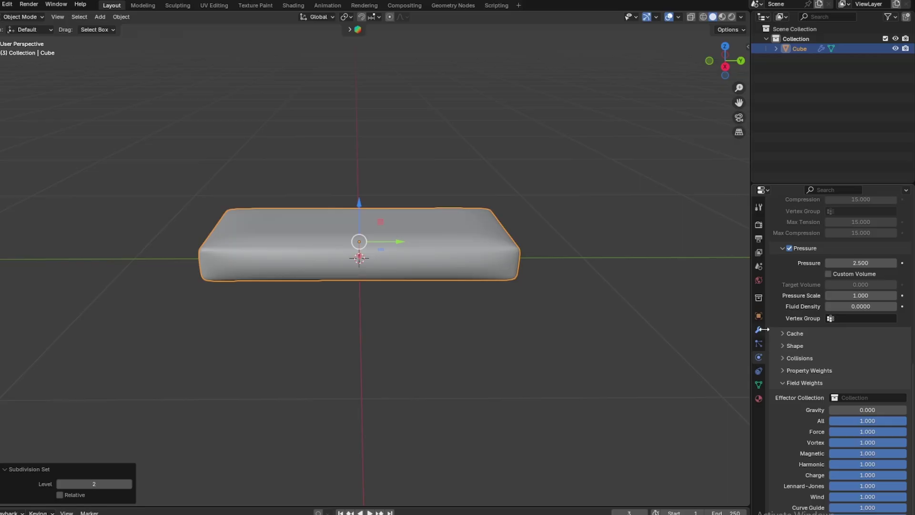
pyautogui.click(759, 329)
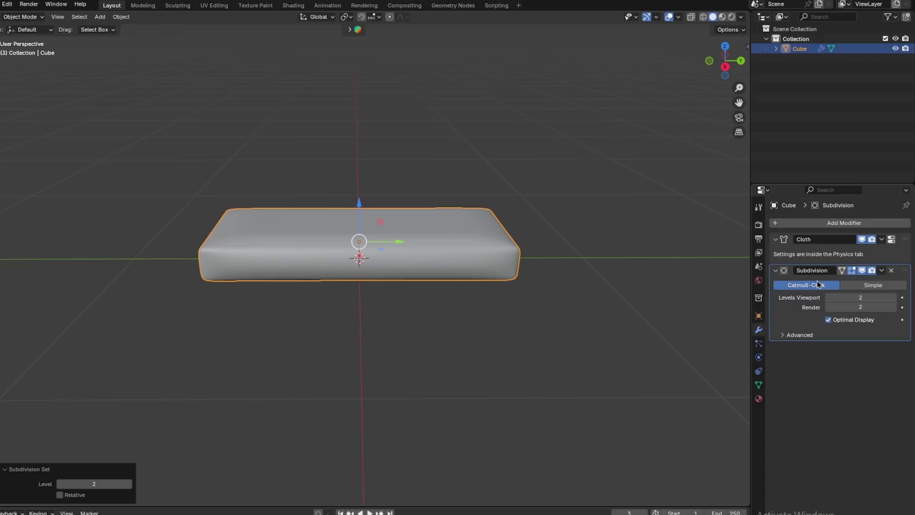
pyautogui.press('KP_6')
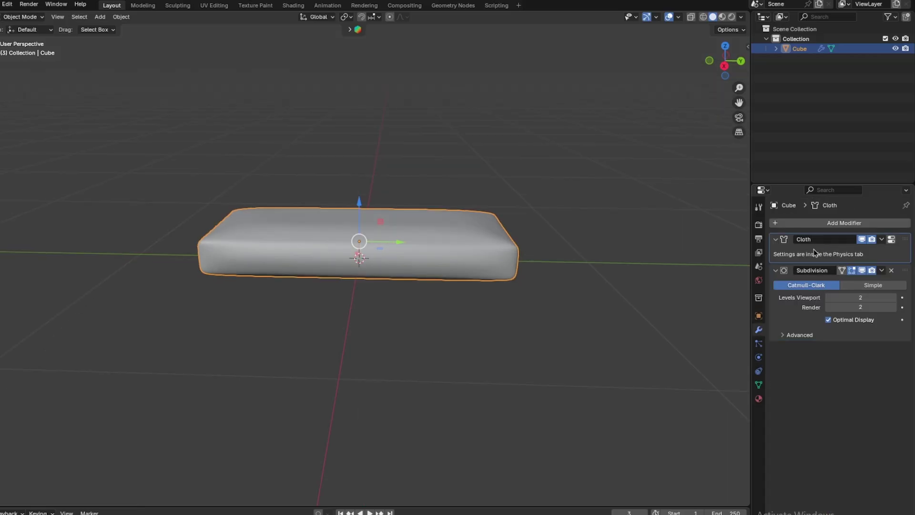
pyautogui.hotkey('ctrl', 'x')
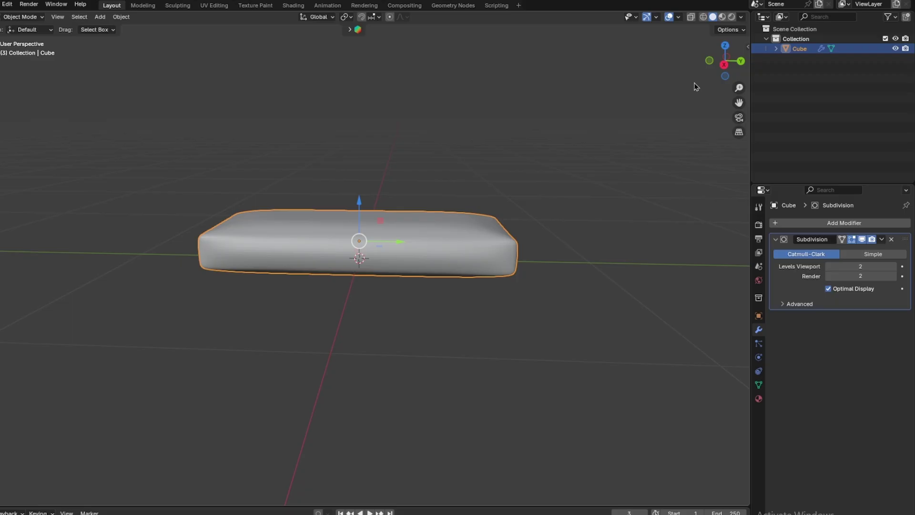
# Scale the cushion along Y to roughly half its length
pyautogui.click(722, 72)
pyautogui.press('s')
pyautogui.press('y')
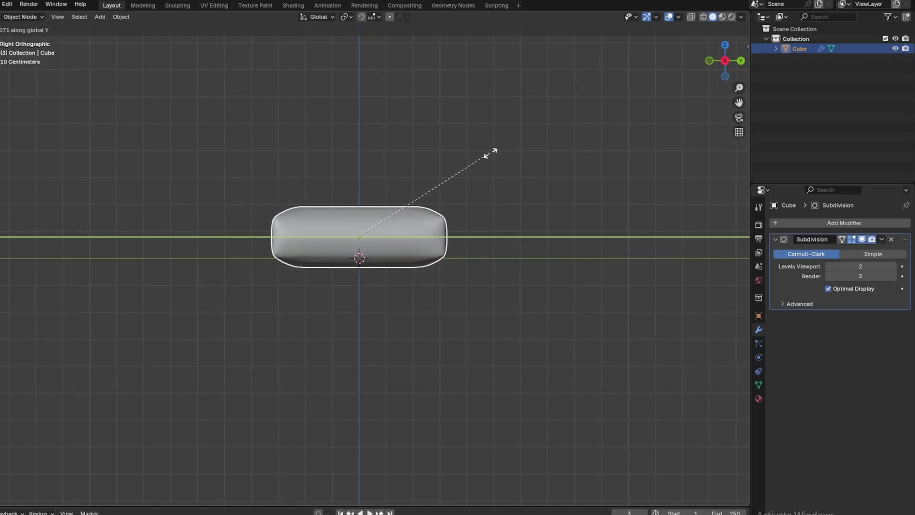
pyautogui.click(486, 154)
pyautogui.moveTo(466, 168); pyautogui.dragTo(501, 143, button='middle')
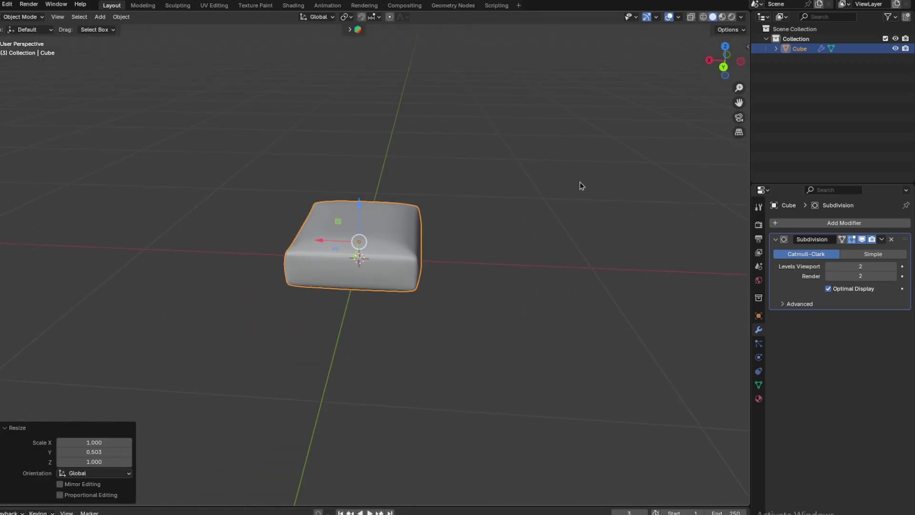
# Add an Array modifier with relative offset X 0, Y 1 and count 3 for a row of cushions
pyautogui.press('KP_3')
pyautogui.click(790, 222)
pyautogui.moveTo(752, 223)
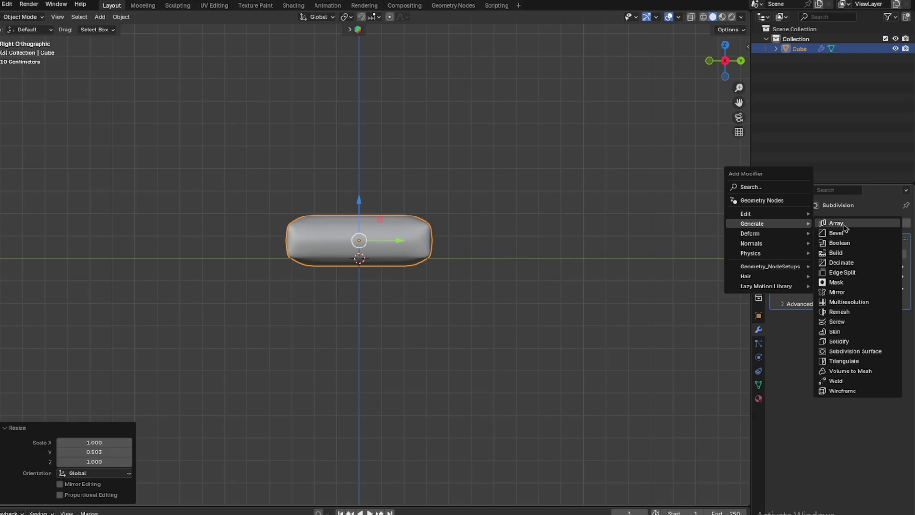
pyautogui.click(843, 224)
pyautogui.keyDown('shift'); pyautogui.moveTo(619, 225); pyautogui.dragTo(607, 228, button='middle'); pyautogui.keyUp('shift')
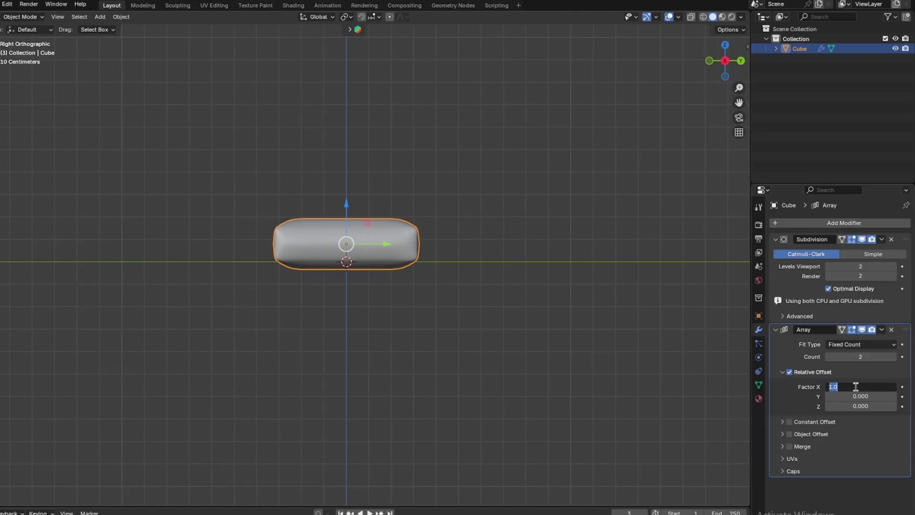
pyautogui.write('0')
pyautogui.write('1')
pyautogui.press('Return')
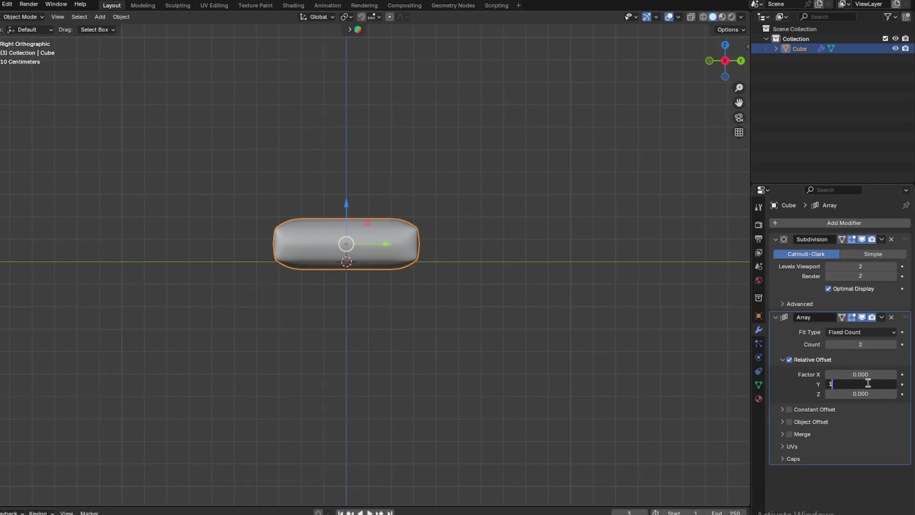
pyautogui.press('Return')
pyautogui.click(895, 345)
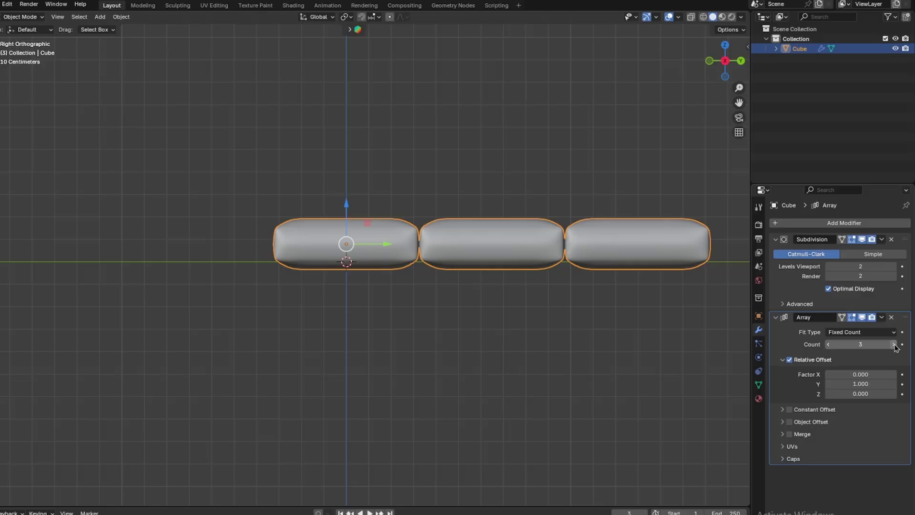
# Apply the Array modifier so the three cushions become permanent geometry
pyautogui.moveTo(500, 214); pyautogui.dragTo(515, 229, button='middle')
pyautogui.click(881, 317)
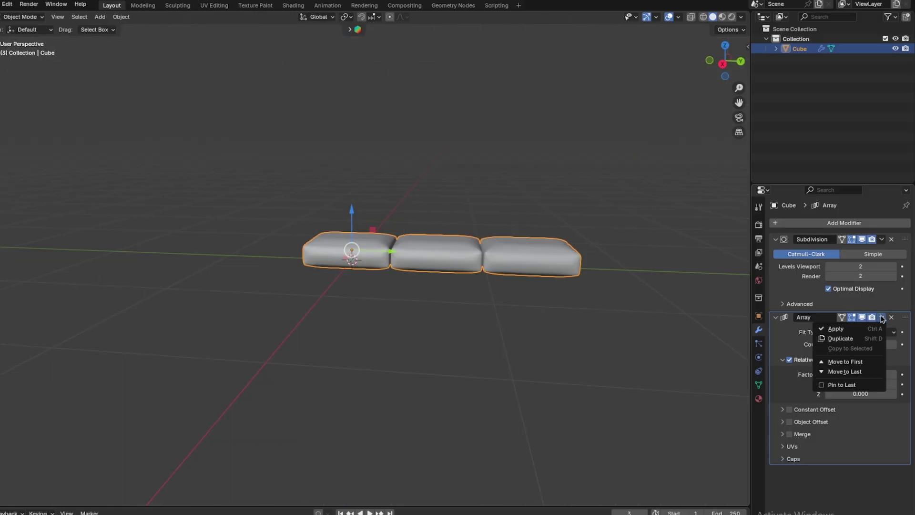
pyautogui.click(872, 328)
# In Edit Mode, duplicate the left cushion and move the copy straight down as a base
pyautogui.click(722, 63)
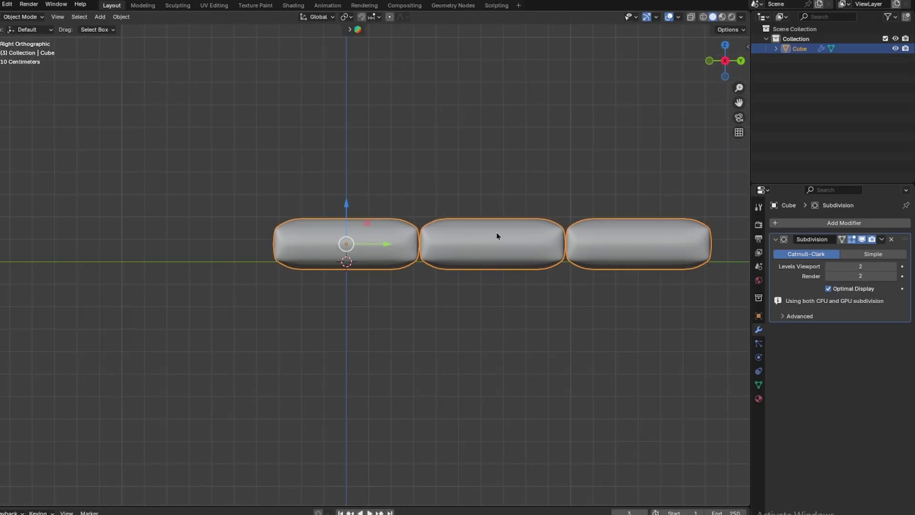
pyautogui.press('Tab')
pyautogui.scroll(3, 357, 255)
pyautogui.press('l')
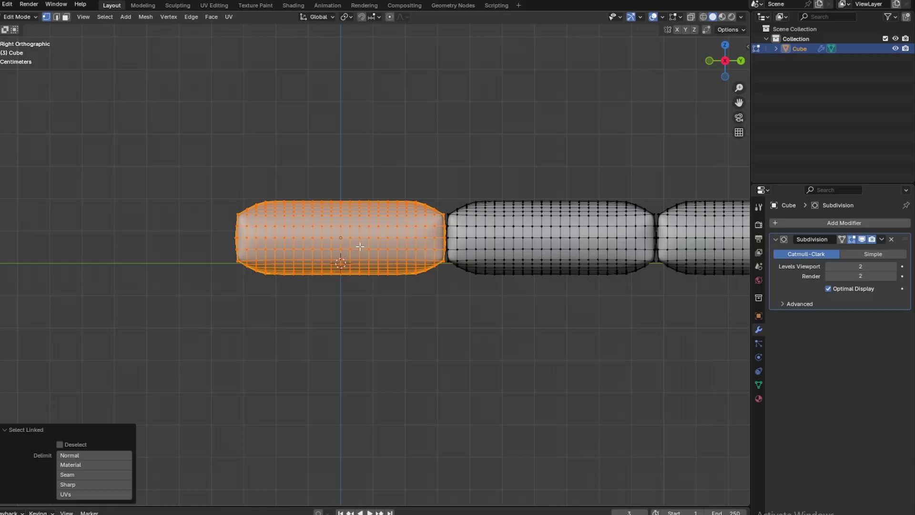
pyautogui.hotkey('shift', 'd')
pyautogui.press('z')
pyautogui.click(357, 286)
pyautogui.scroll(3, 473, 308)
# Stretch both ends of the lower cushion along Y to span the full row
pyautogui.moveTo(472, 308); pyautogui.dragTo(343, 479)
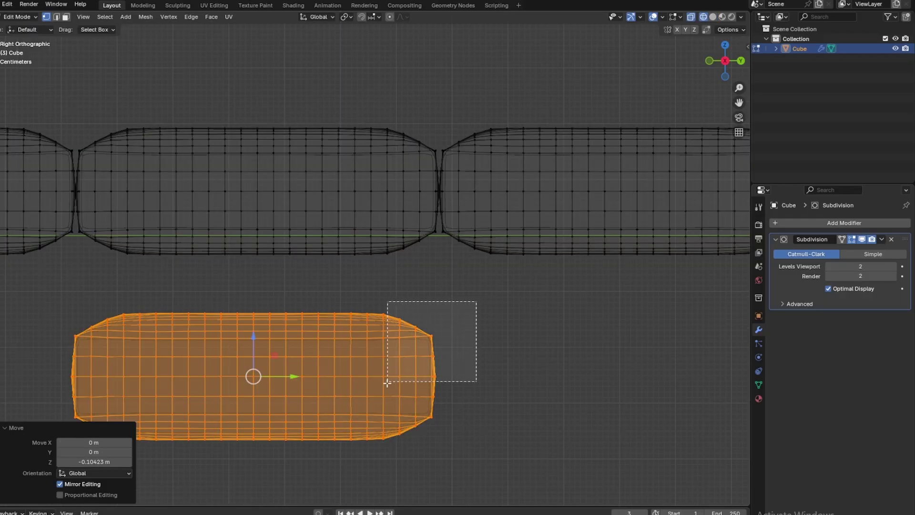
pyautogui.scroll(-3, 399, 343)
pyautogui.press('z')
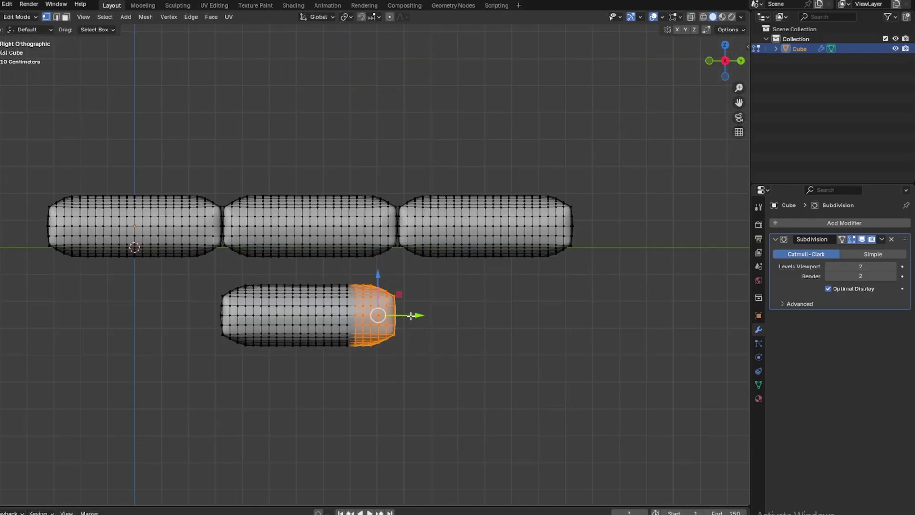
pyautogui.moveTo(417, 314); pyautogui.dragTo(582, 308)
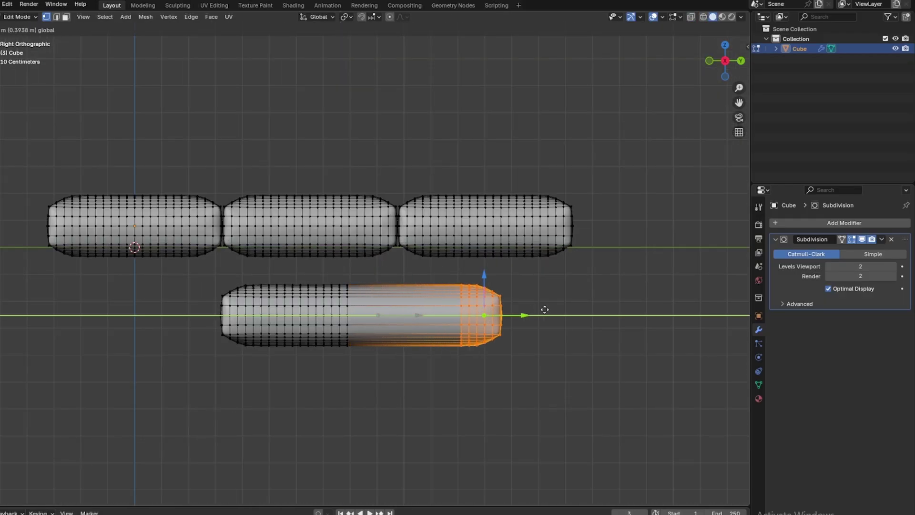
pyautogui.click(585, 309)
pyautogui.press('z')
pyautogui.scroll(4, 400, 226)
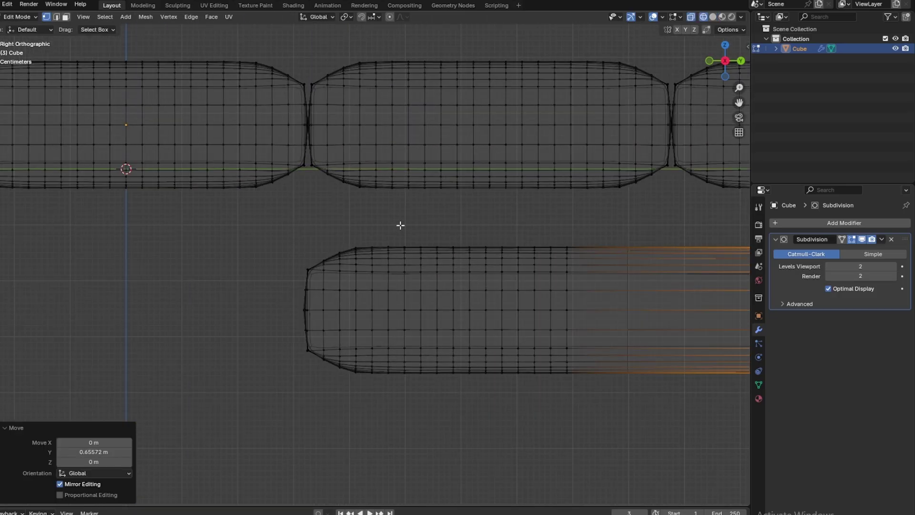
pyautogui.moveTo(398, 226); pyautogui.dragTo(272, 446)
pyautogui.scroll(-3, 301, 358)
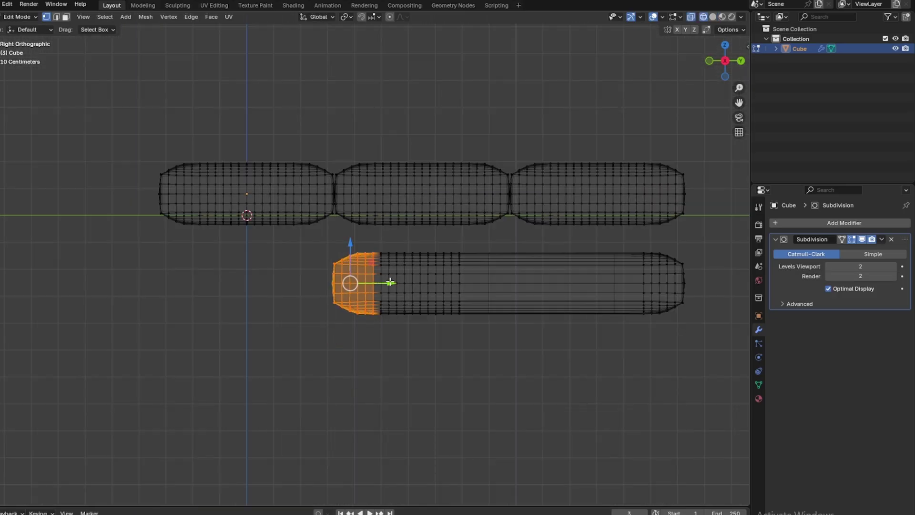
pyautogui.moveTo(390, 283); pyautogui.dragTo(210, 275)
pyautogui.click(213, 275)
pyautogui.press('z')
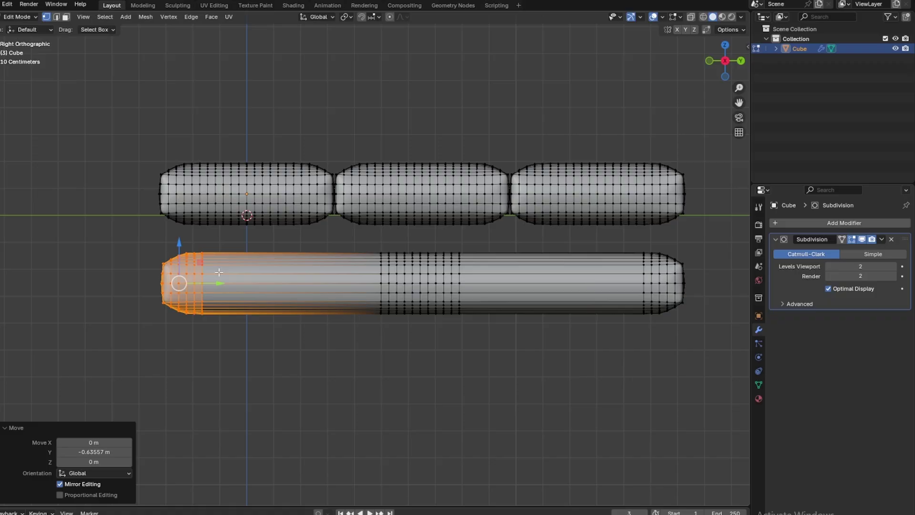
# Raise the base under the seats, widen it along X from the back view and duplicate it
pyautogui.hotkey('ctrl', 'l')
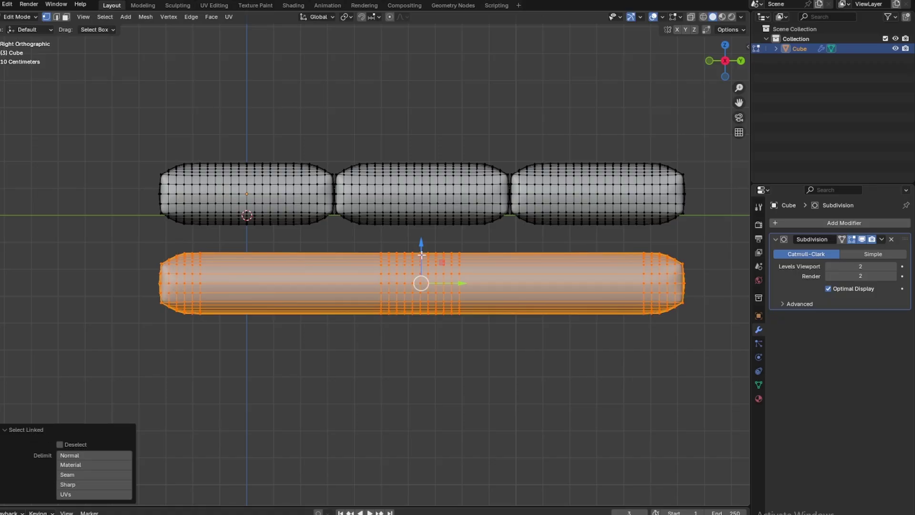
pyautogui.moveTo(420, 249); pyautogui.dragTo(431, 230)
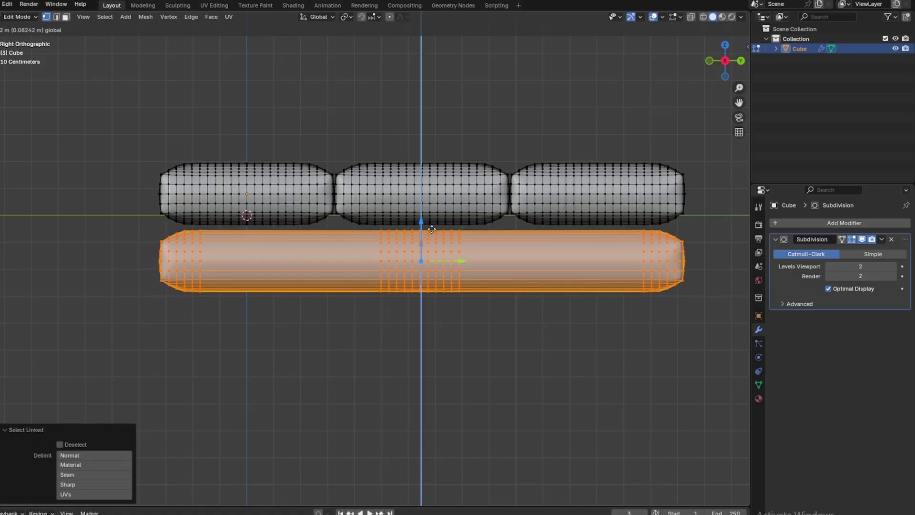
pyautogui.click(432, 230)
pyautogui.press('ctrl+KP_1')
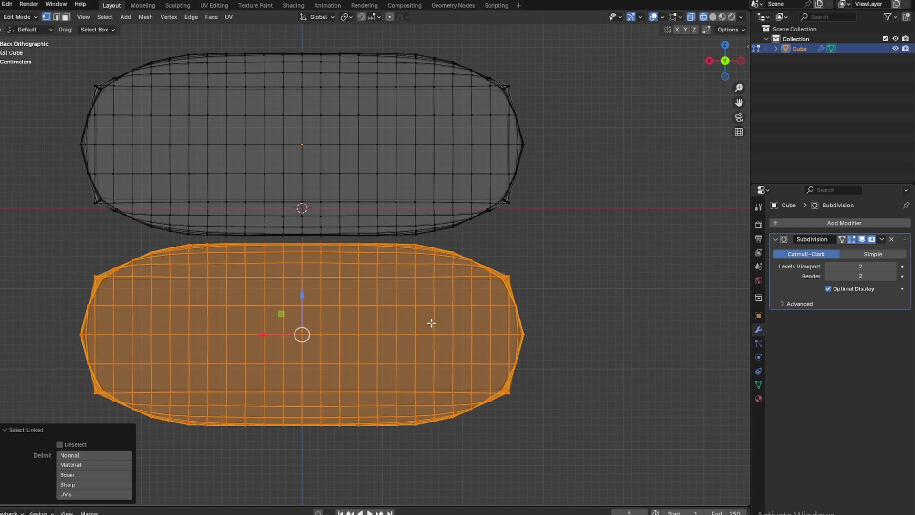
pyautogui.scroll(-1, 431, 323)
pyautogui.moveTo(575, 221); pyautogui.dragTo(415, 472)
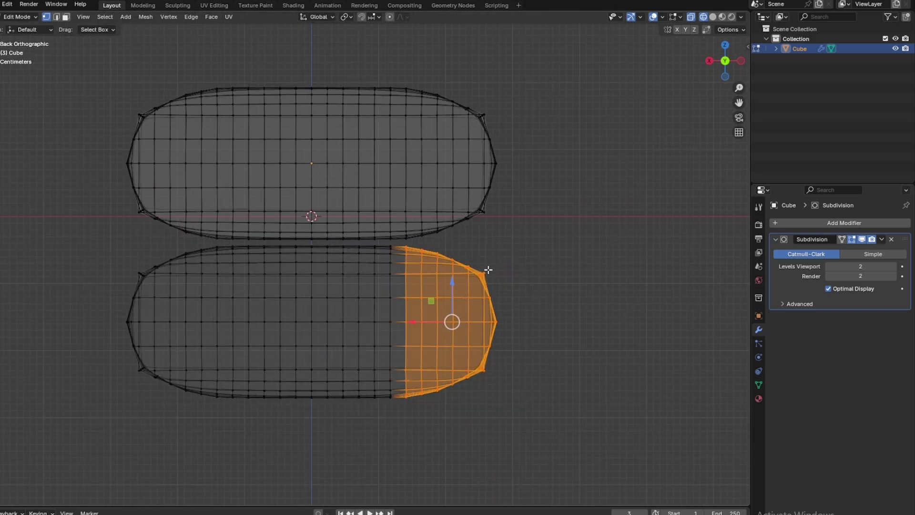
pyautogui.press('z')
pyautogui.scroll(-2, 429, 315)
pyautogui.moveTo(390, 301); pyautogui.dragTo(480, 300)
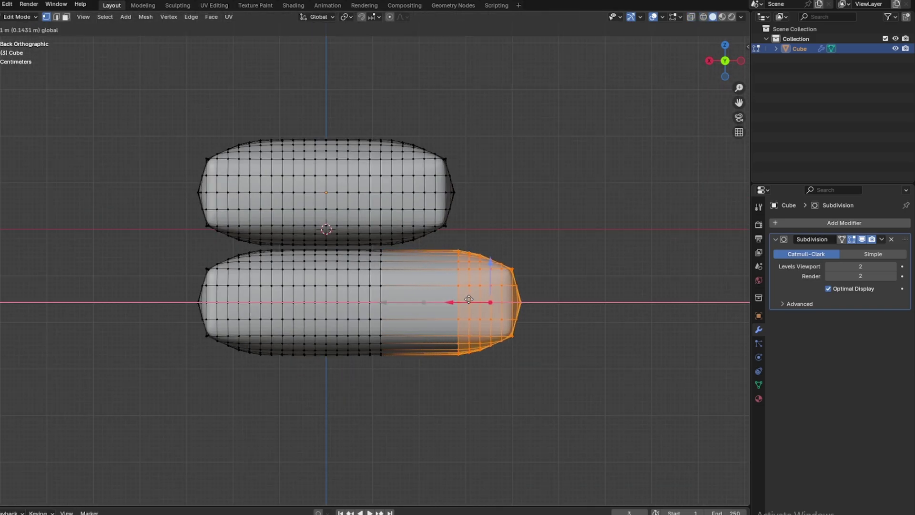
pyautogui.click(366, 387)
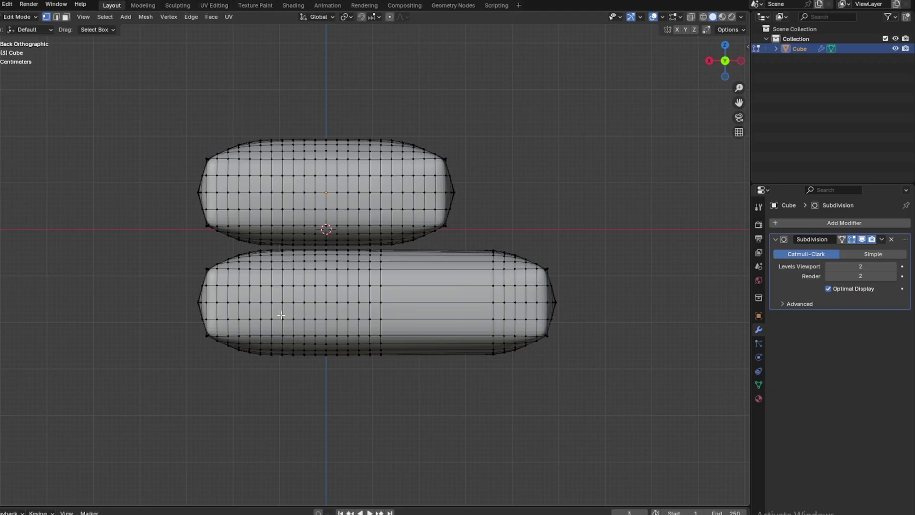
pyautogui.press('l')
pyautogui.hotkey('shift', 'd')
# Rotate the base copy 90° upright, move it behind the seats and stretch it taller as a backrest
pyautogui.moveTo(328, 327); pyautogui.dragTo(429, 300, button='middle')
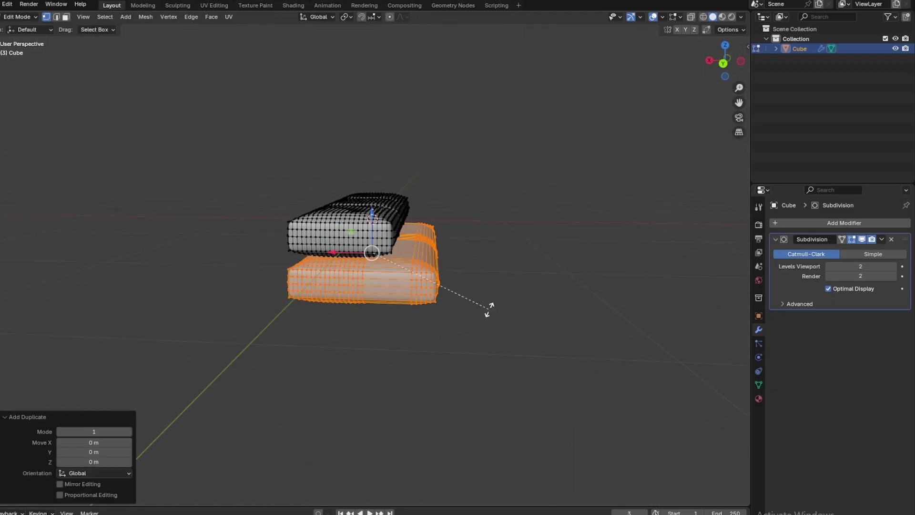
pyautogui.write('sry90')
pyautogui.press('Return')
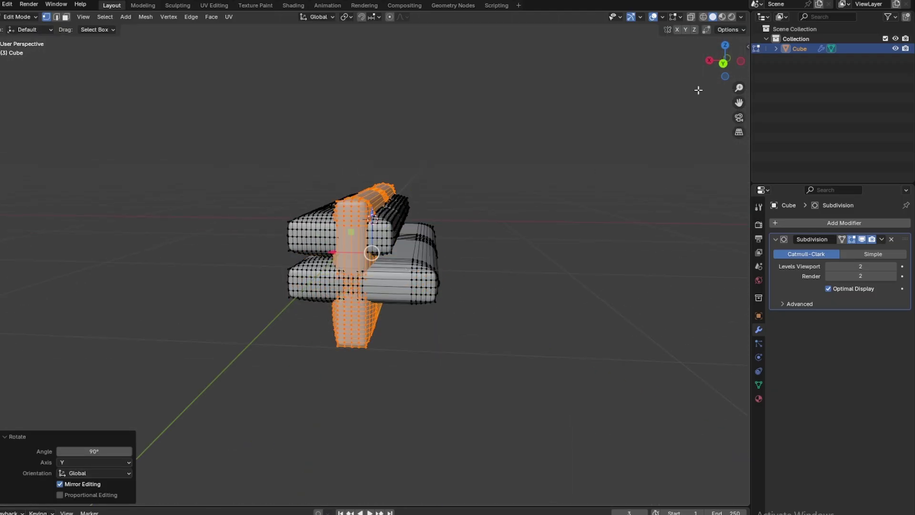
pyautogui.click(723, 62)
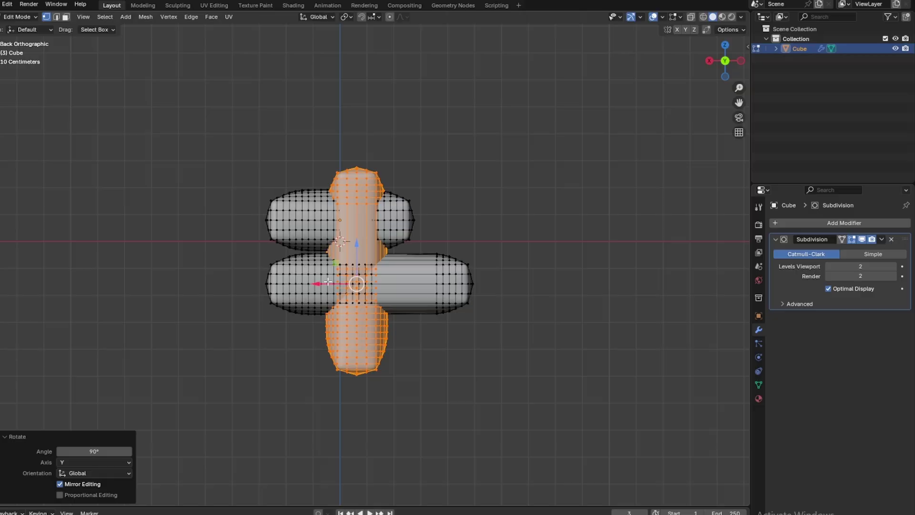
pyautogui.moveTo(325, 284); pyautogui.dragTo(423, 283)
pyautogui.moveTo(440, 248); pyautogui.dragTo(447, 143)
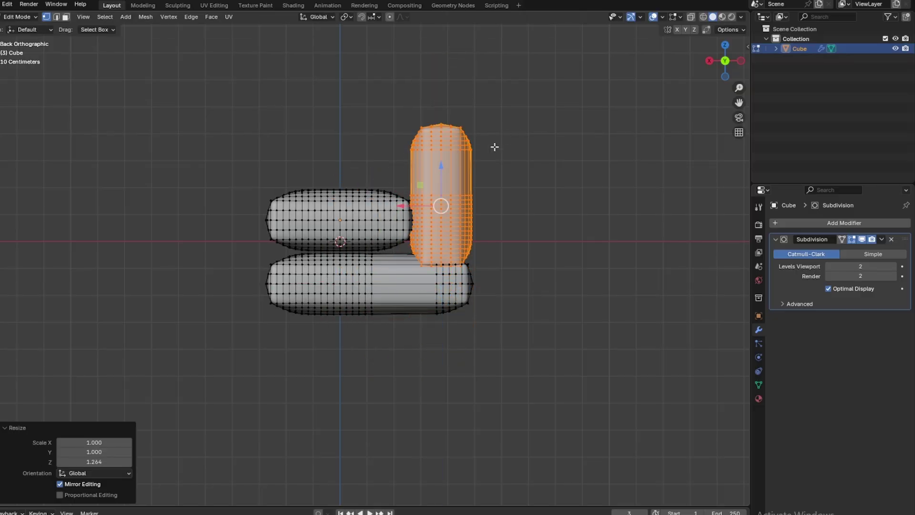
pyautogui.moveTo(494, 150)
pyautogui.mouseDown(button='middle')
pyautogui.moveTo(371, 186)
pyautogui.moveTo(507, 164)
pyautogui.moveTo(458, 236)
pyautogui.mouseUp(button='middle')
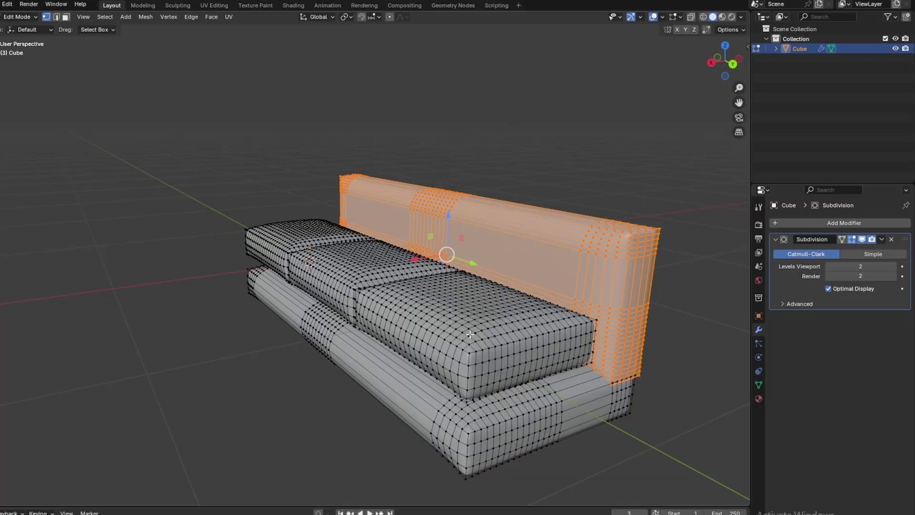
# Separate the seat cushions into their own object and duplicate them rotated a quarter turn
pyautogui.click(468, 336)
pyautogui.press('l')
pyautogui.press('l')
pyautogui.press('l')
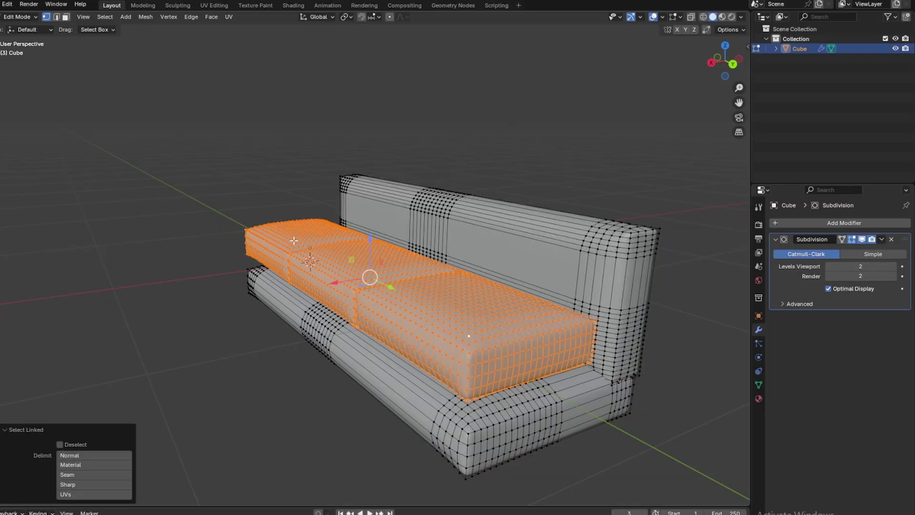
pyautogui.press('p')
pyautogui.click(266, 244)
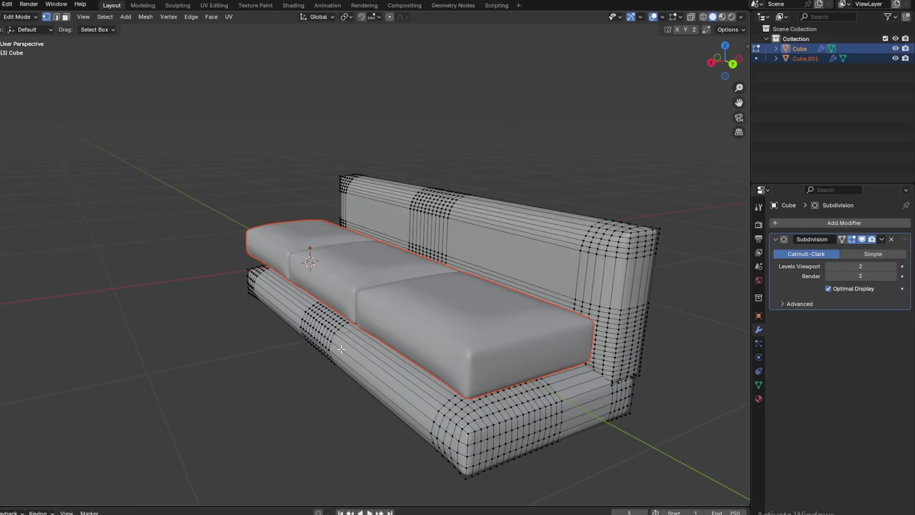
pyautogui.press('Tab')
pyautogui.scroll(-3, 416, 333)
pyautogui.click(449, 281)
pyautogui.moveTo(431, 293); pyautogui.dragTo(399, 287, button='middle')
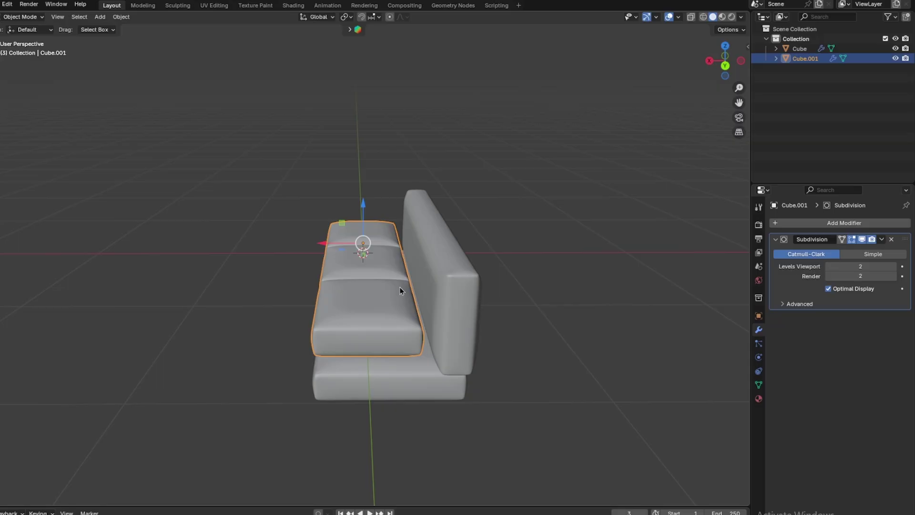
pyautogui.hotkey('shift', 'd')
pyautogui.click(470, 279)
pyautogui.write('ry')
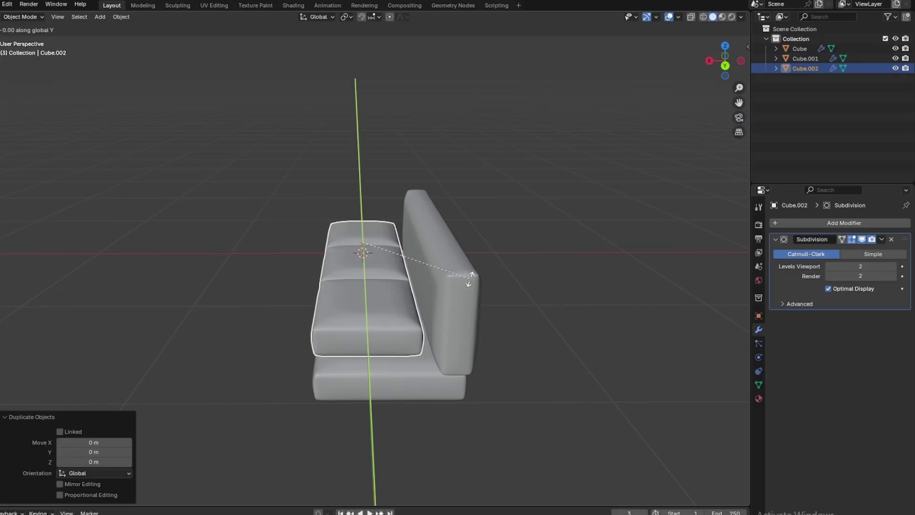
pyautogui.write('90')
pyautogui.press('Return')
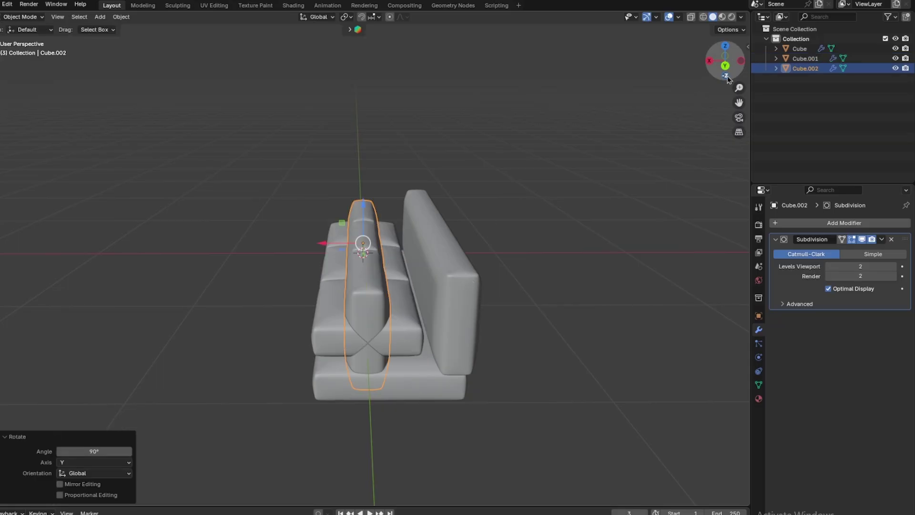
# Position the duplicate as back cushions against the backrest and raise the seat cushions onto the base
pyautogui.click(726, 67)
pyautogui.scroll(2, 376, 309)
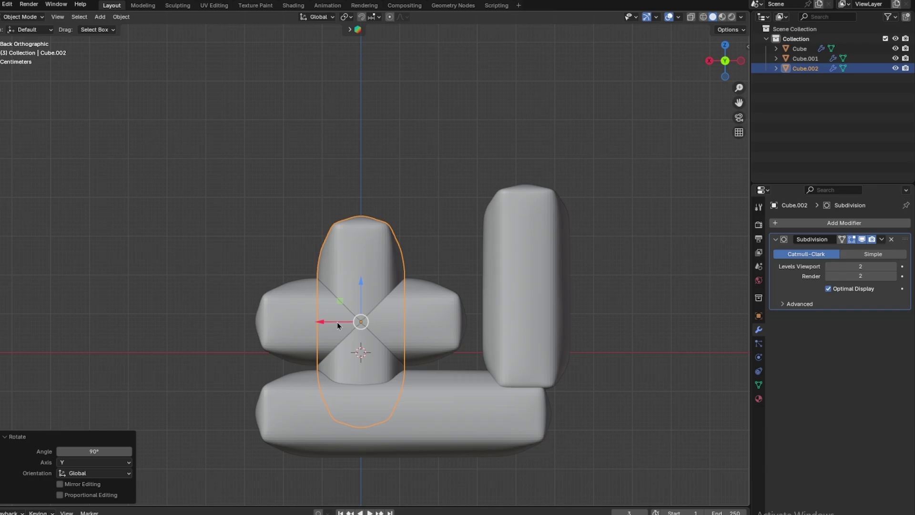
pyautogui.moveTo(337, 322); pyautogui.dragTo(443, 318)
pyautogui.moveTo(449, 282); pyautogui.dragTo(459, 241)
pyautogui.moveTo(419, 273); pyautogui.dragTo(429, 270)
pyautogui.click(379, 324)
pyautogui.moveTo(360, 286); pyautogui.dragTo(359, 279)
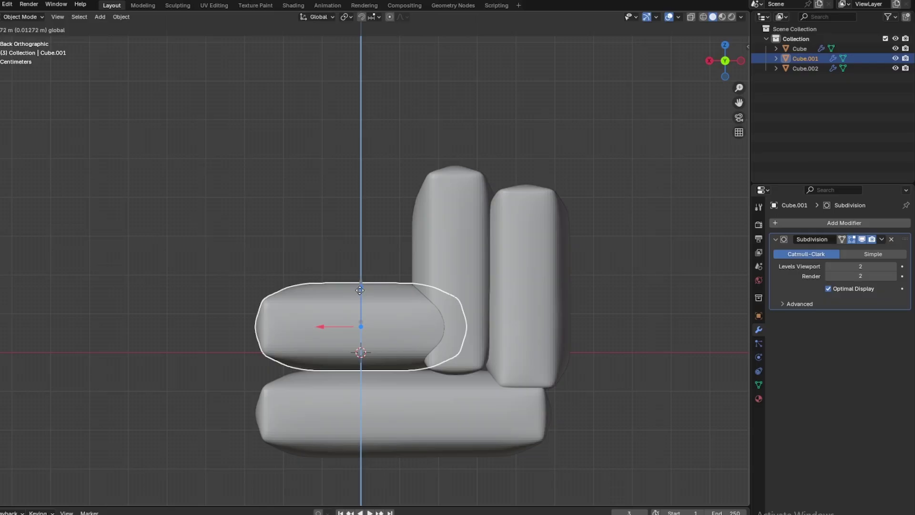
pyautogui.moveTo(447, 264); pyautogui.dragTo(394, 368, button='middle')
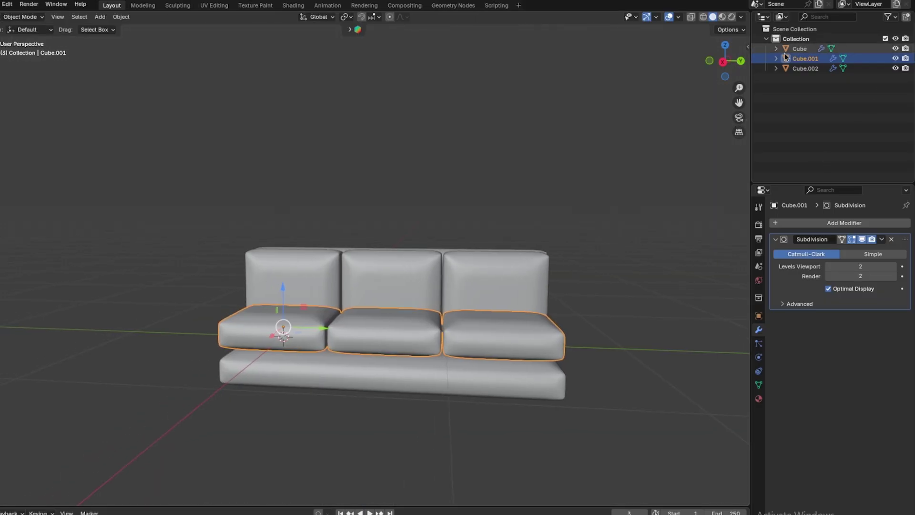
# In Edit Mode with wireframe display, box-select one cushion piece's vertices
pyautogui.click(741, 61)
pyautogui.scroll(2, 620, 150)
pyautogui.press('Tab')
pyautogui.scroll(2, 312, 361)
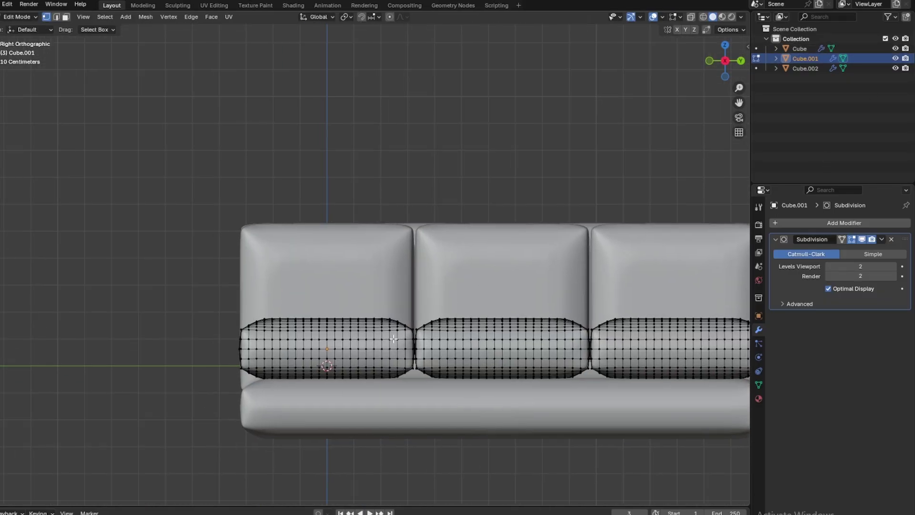
pyautogui.hotkey('shift', 'z')
pyautogui.press('l')
pyautogui.moveTo(355, 346)
pyautogui.mouseDown(button='middle')
pyautogui.moveTo(429, 301)
pyautogui.moveTo(571, 262)
pyautogui.mouseUp(button='middle')
# Rotate the piece 90° on X to form armrests and join all sofa parts into one object
pyautogui.press('r')
pyautogui.press('x')
pyautogui.press('9')
pyautogui.press('0')
pyautogui.press('Return')
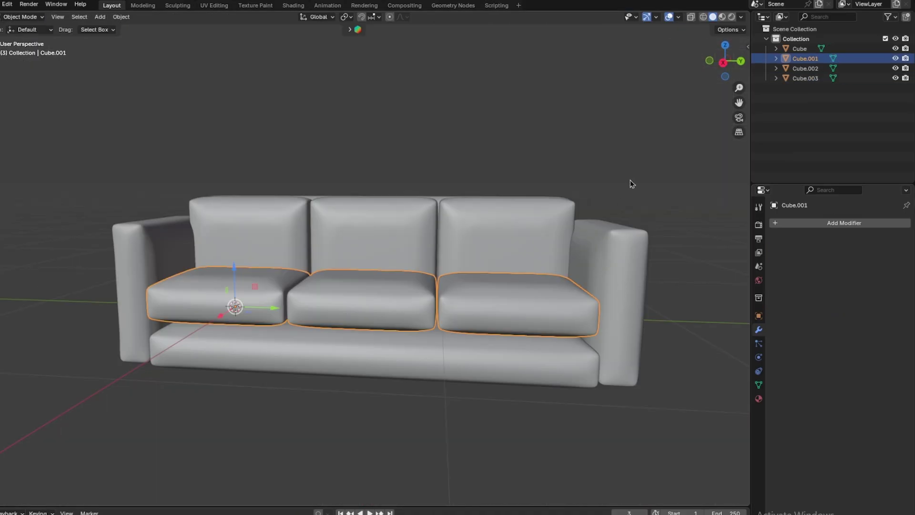
pyautogui.hotkey('ctrl', 'j')
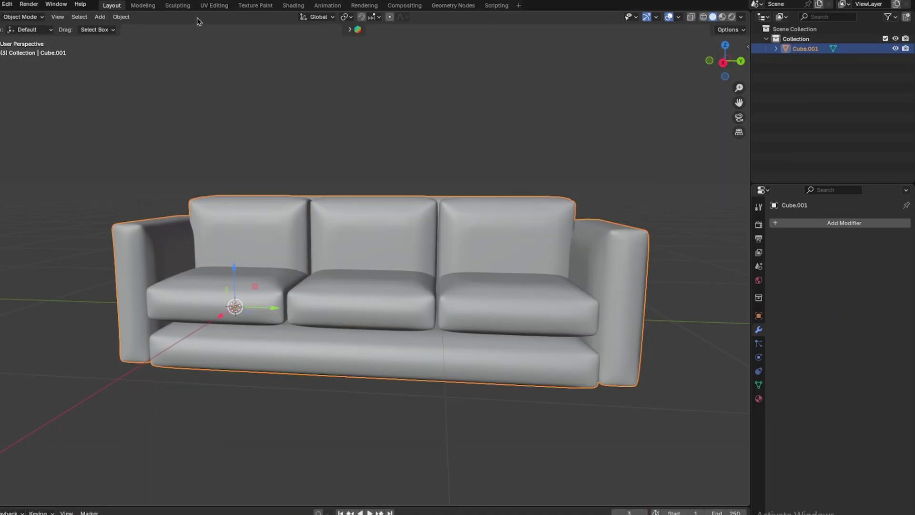
# In the Sculpting workspace, search 'cloth' and pick the Grab Cloth brush for the cushions
pyautogui.click(177, 6)
pyautogui.scroll(5, 372, 286)
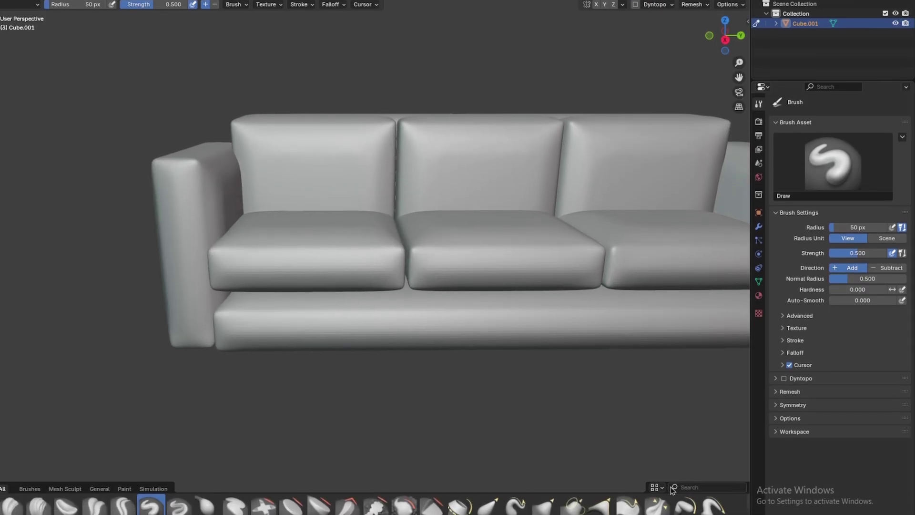
pyautogui.click(701, 487)
pyautogui.write('cloth')
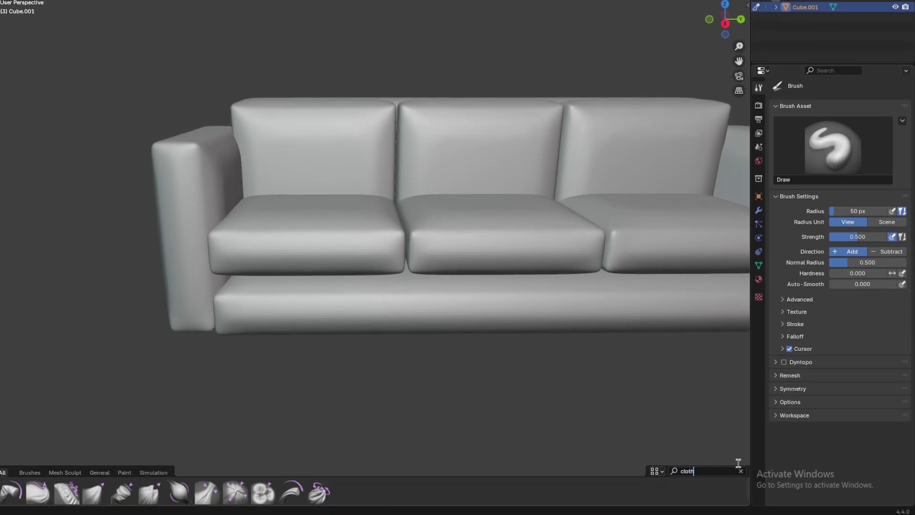
pyautogui.click(96, 490)
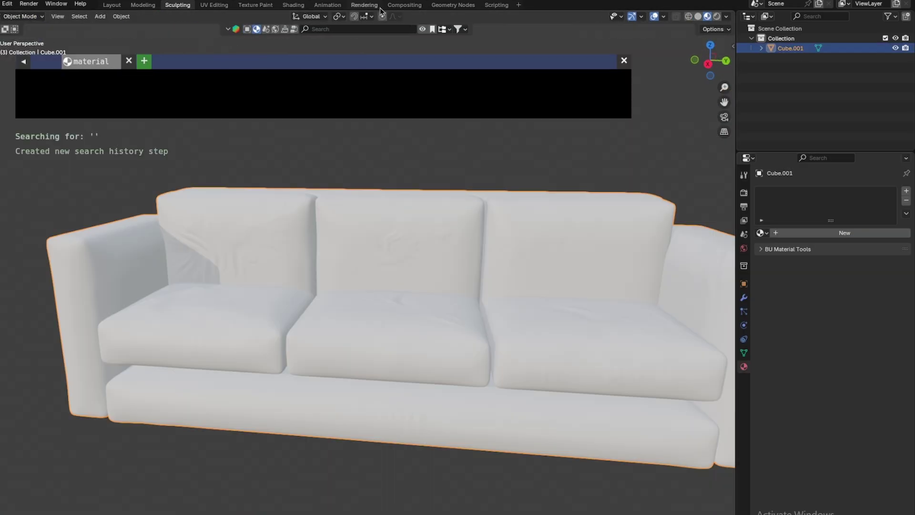
# Search BlenderKit for 'sofa' and drop the Sofa Fabric material onto the sofa
pyautogui.click(350, 29)
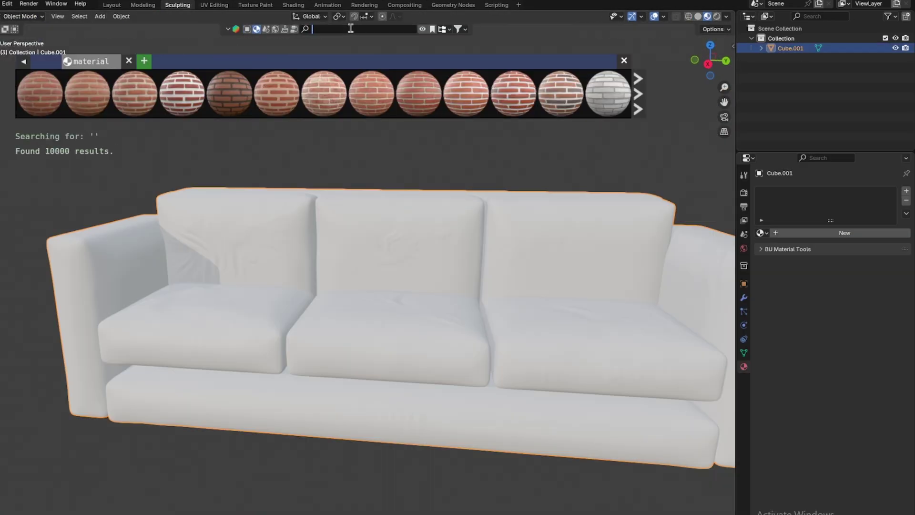
pyautogui.write('sofa')
pyautogui.press('Return')
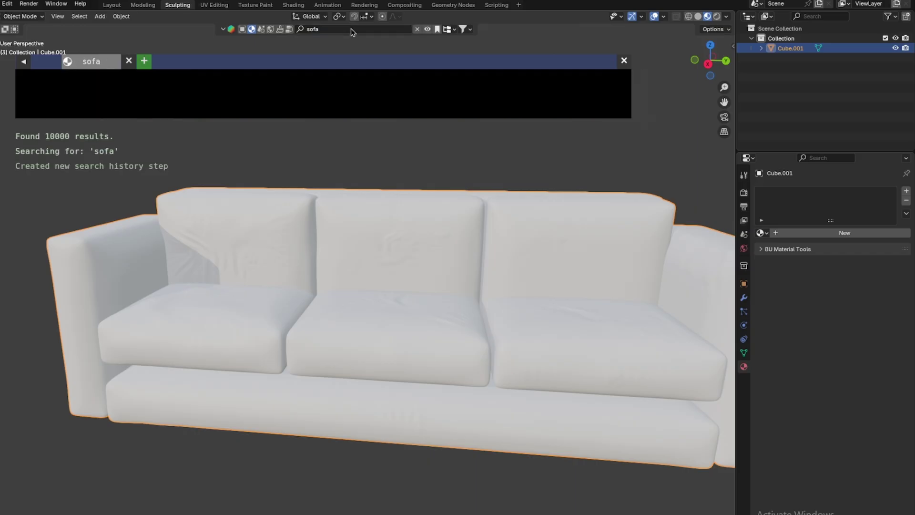
pyautogui.moveTo(40, 93); pyautogui.dragTo(408, 358)
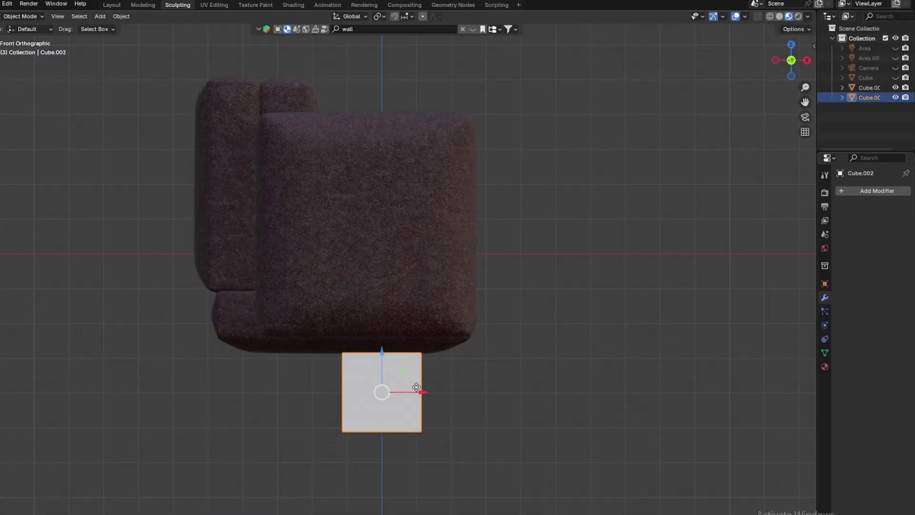
# Position the leg block under the sofa and add a 0.15 m Bevel modifier
pyautogui.moveTo(416, 389); pyautogui.dragTo(451, 388)
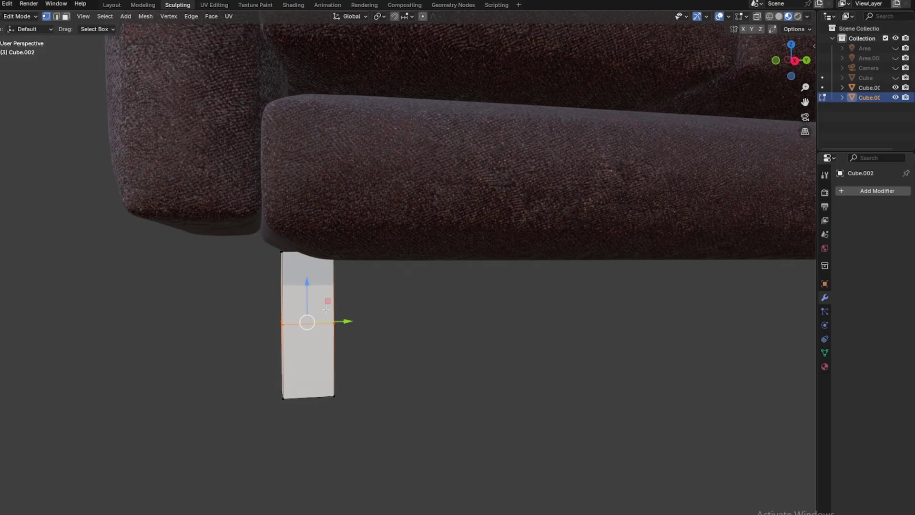
pyautogui.click(876, 191)
pyautogui.moveTo(782, 190)
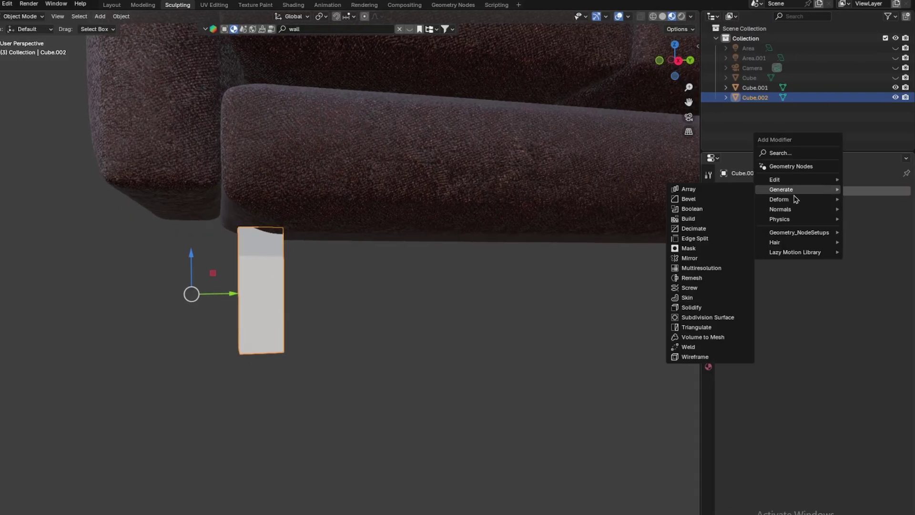
pyautogui.click(713, 200)
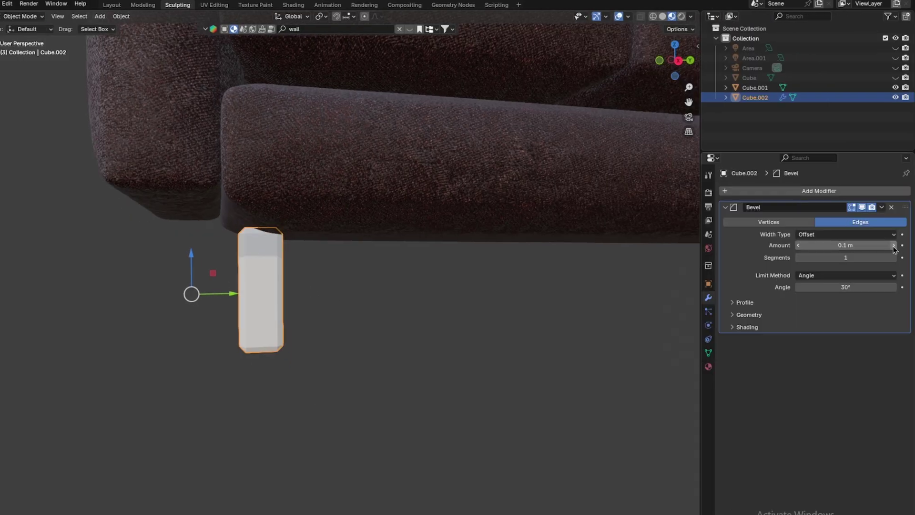
# Taper the leg by scaling its bottom vertices inward in Edit Mode
pyautogui.press('Tab')
pyautogui.hotkey('alt', 'z')
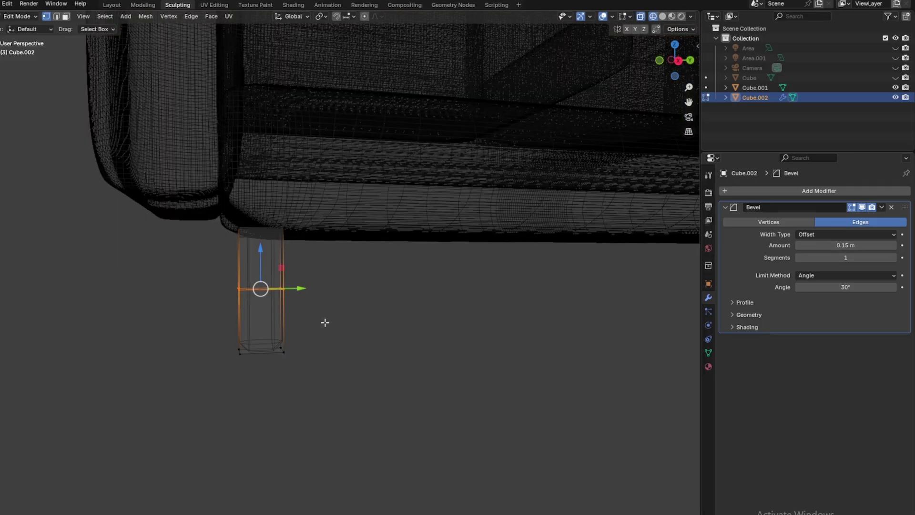
pyautogui.moveTo(323, 320); pyautogui.dragTo(170, 393)
pyautogui.hotkey('alt', 'z')
pyautogui.press('s')
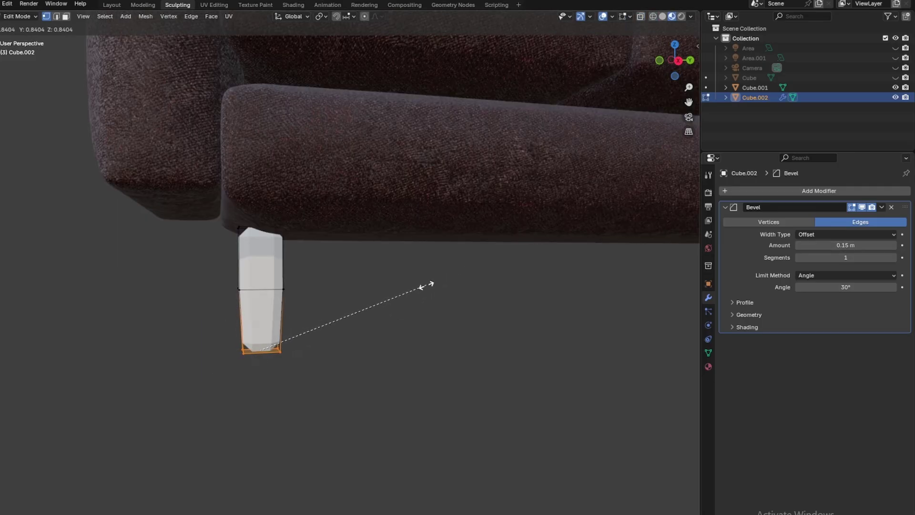
pyautogui.click(426, 286)
pyautogui.press('Tab')
# Apply the bevel and duplicate the finished leg to another corner
pyautogui.click(881, 206)
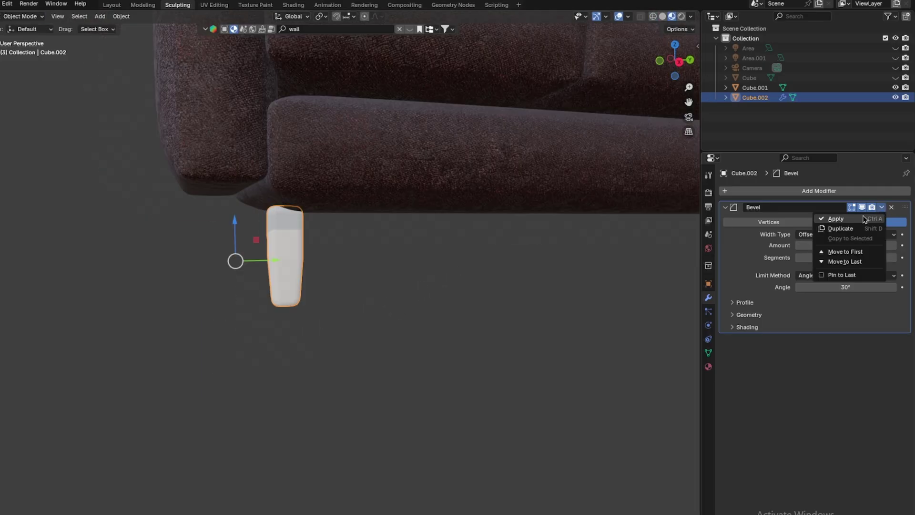
pyautogui.click(864, 219)
pyautogui.press('KP_1')
pyautogui.hotkey('shift', 'd')
pyautogui.press('KP_3')
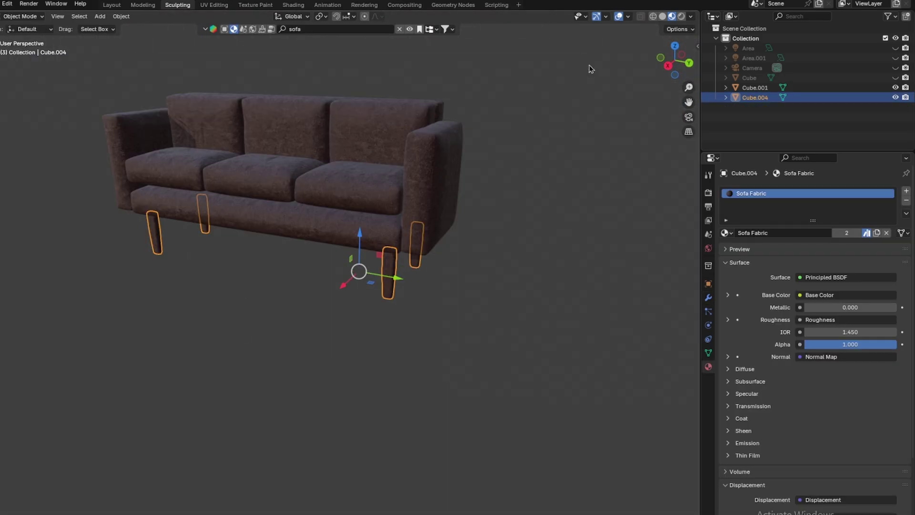
# Unhide Area.001 and the room Cube, then preview through the camera in Rendered shading
pyautogui.click(895, 59)
pyautogui.click(895, 78)
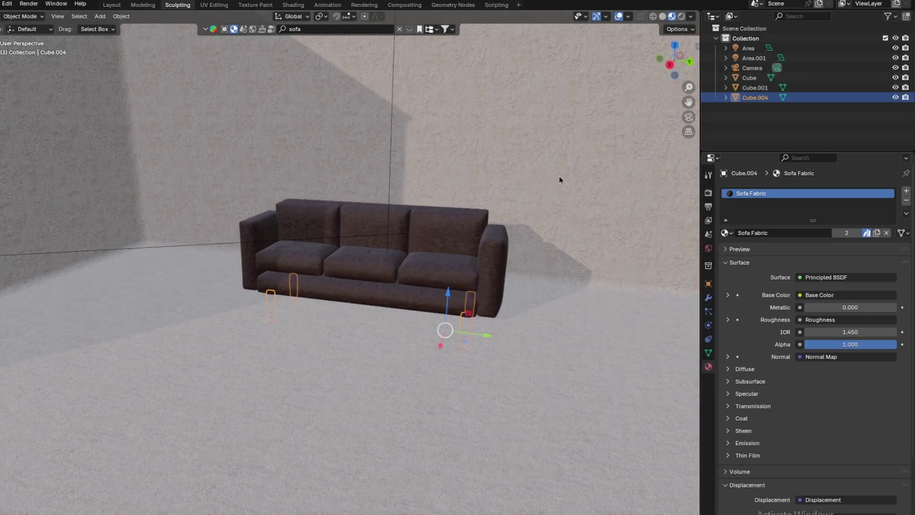
pyautogui.scroll(-3, 558, 176)
pyautogui.scroll(2, 574, 172)
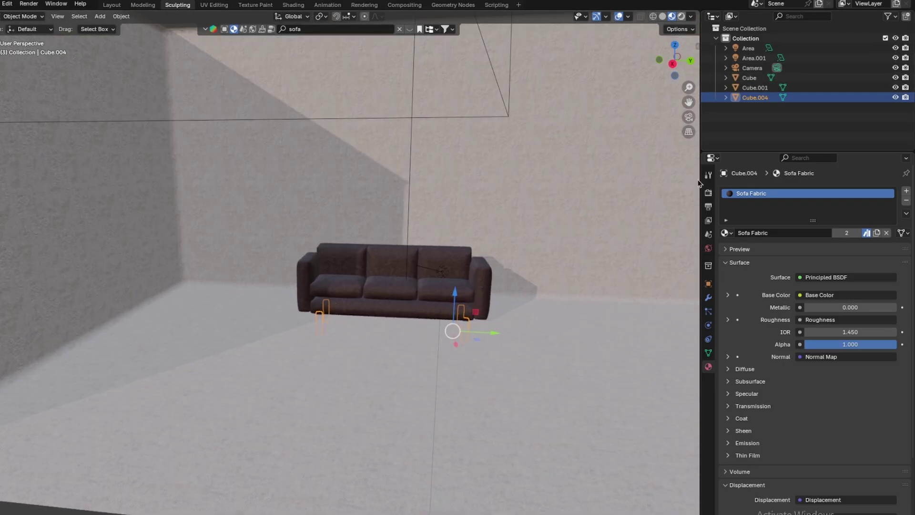
pyautogui.press('KP_0')
pyautogui.click(680, 16)
pyautogui.moveTo(557, 232); pyautogui.dragTo(566, 184, button='middle')
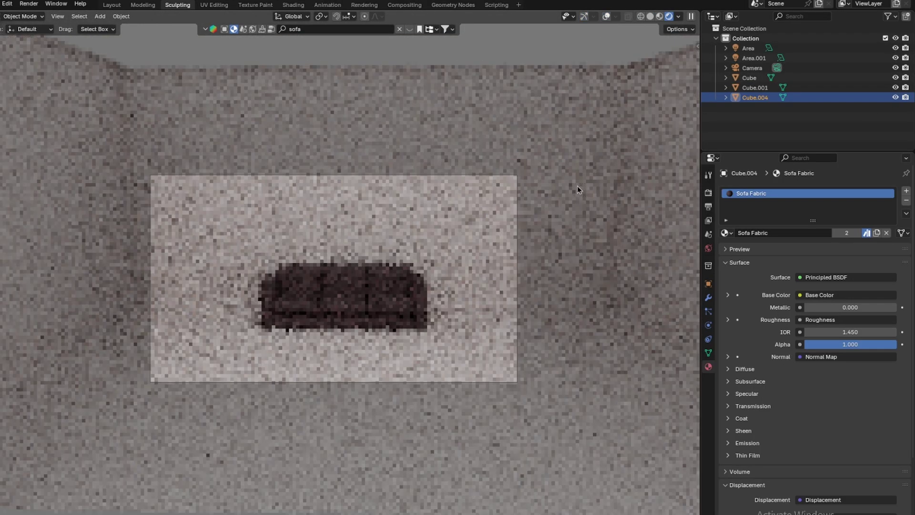
pyautogui.scroll(2, 580, 230)
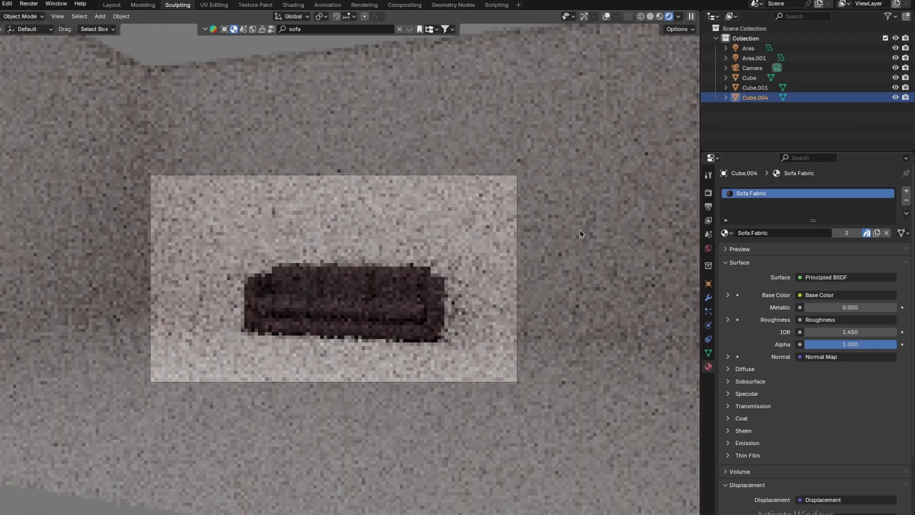